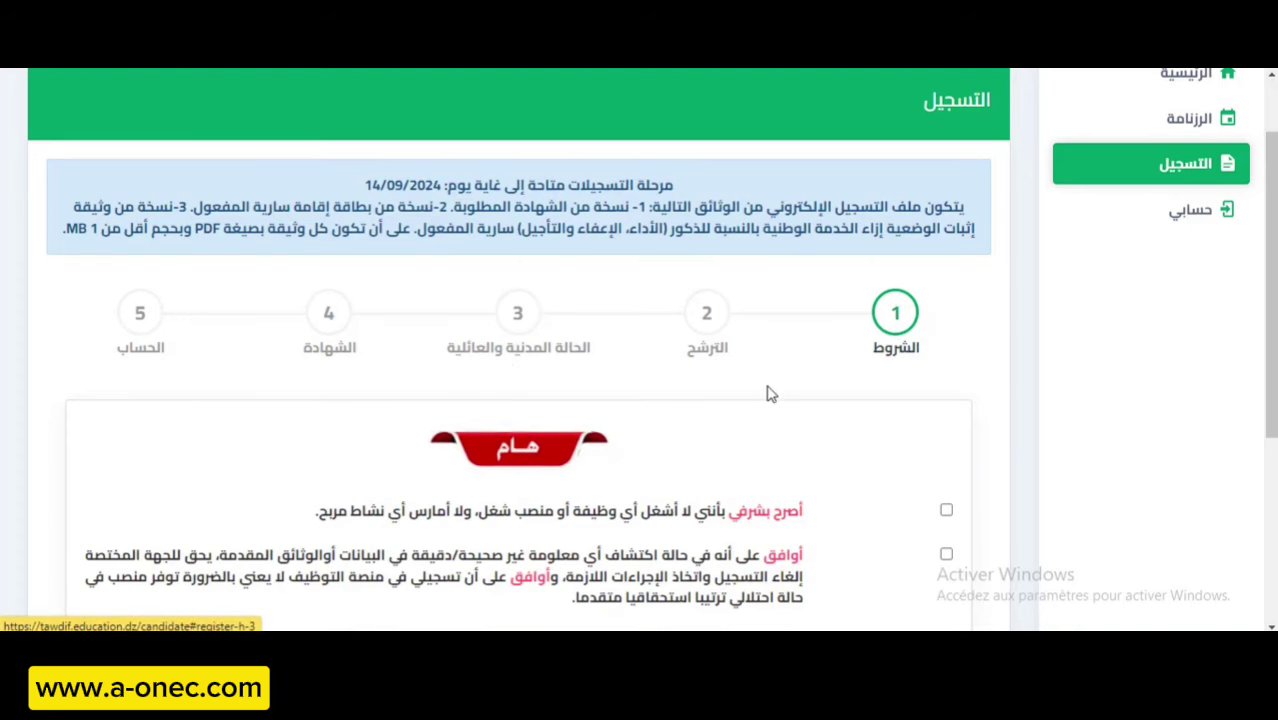
# Tick the no-other-job, information-accuracy and personal-data-processing declarations.
pyautogui.scroll(-2, 628, 246)
pyautogui.scroll(-2, 760, 280)
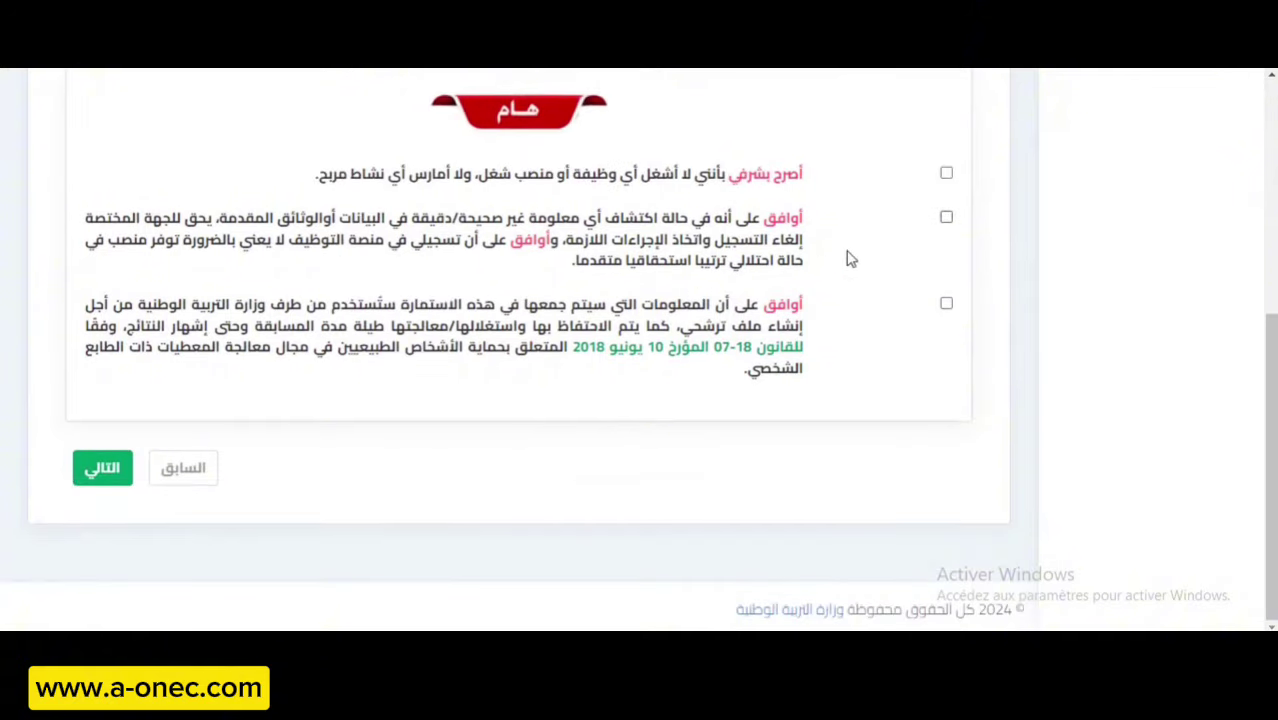
pyautogui.click(946, 172)
pyautogui.click(946, 220)
pyautogui.click(946, 303)
# Continue with التالي to step 2, the candidacy step.
pyautogui.scroll(1, 795, 235)
pyautogui.scroll(1, 800, 250)
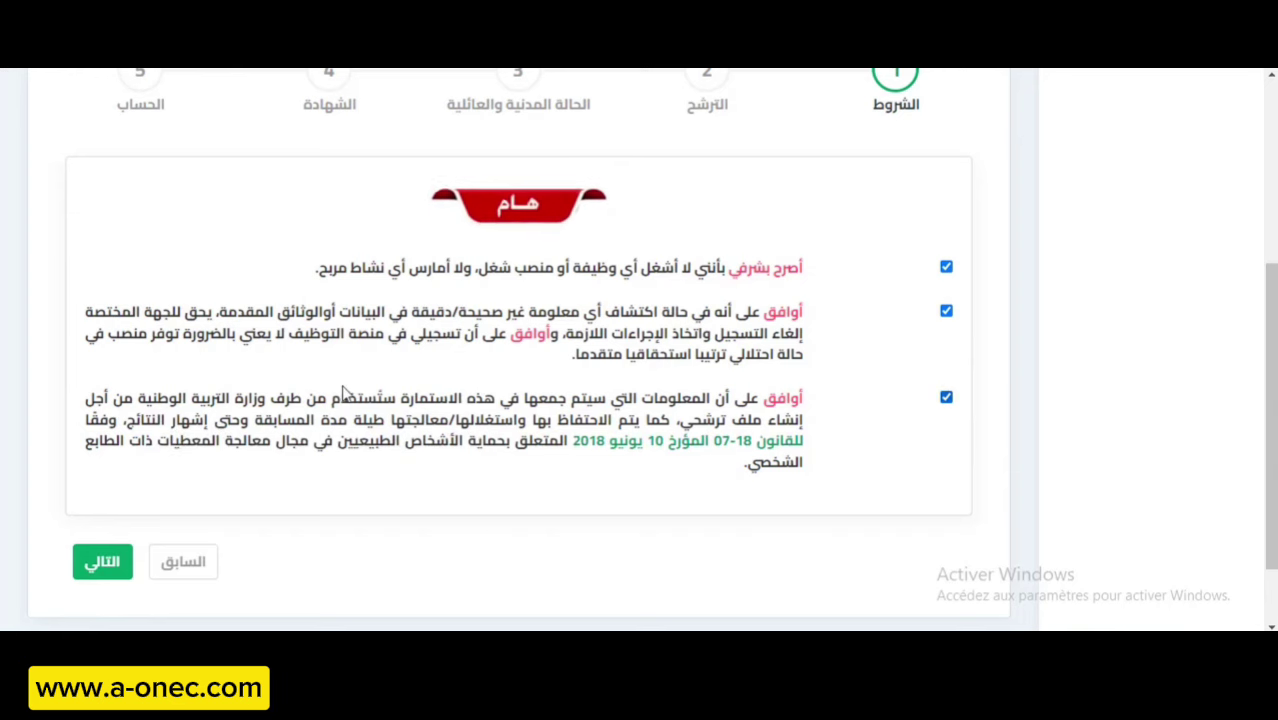
pyautogui.scroll(-2, 320, 405)
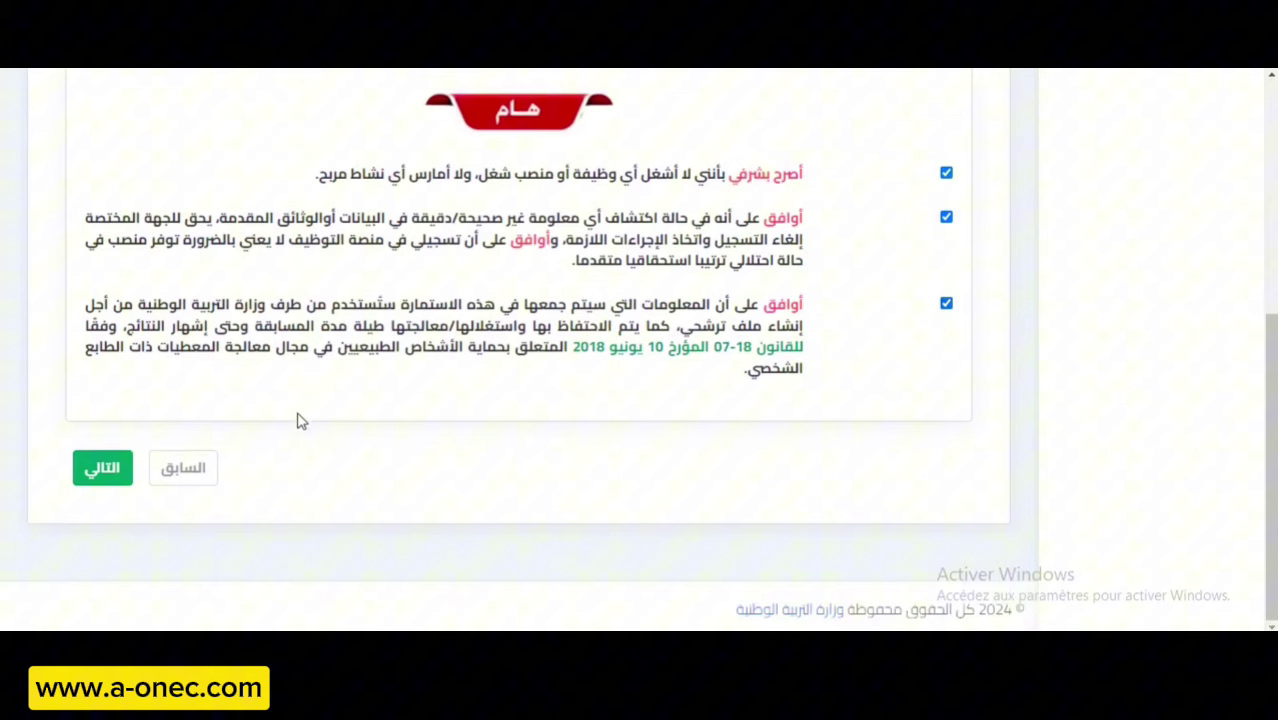
pyautogui.click(103, 470)
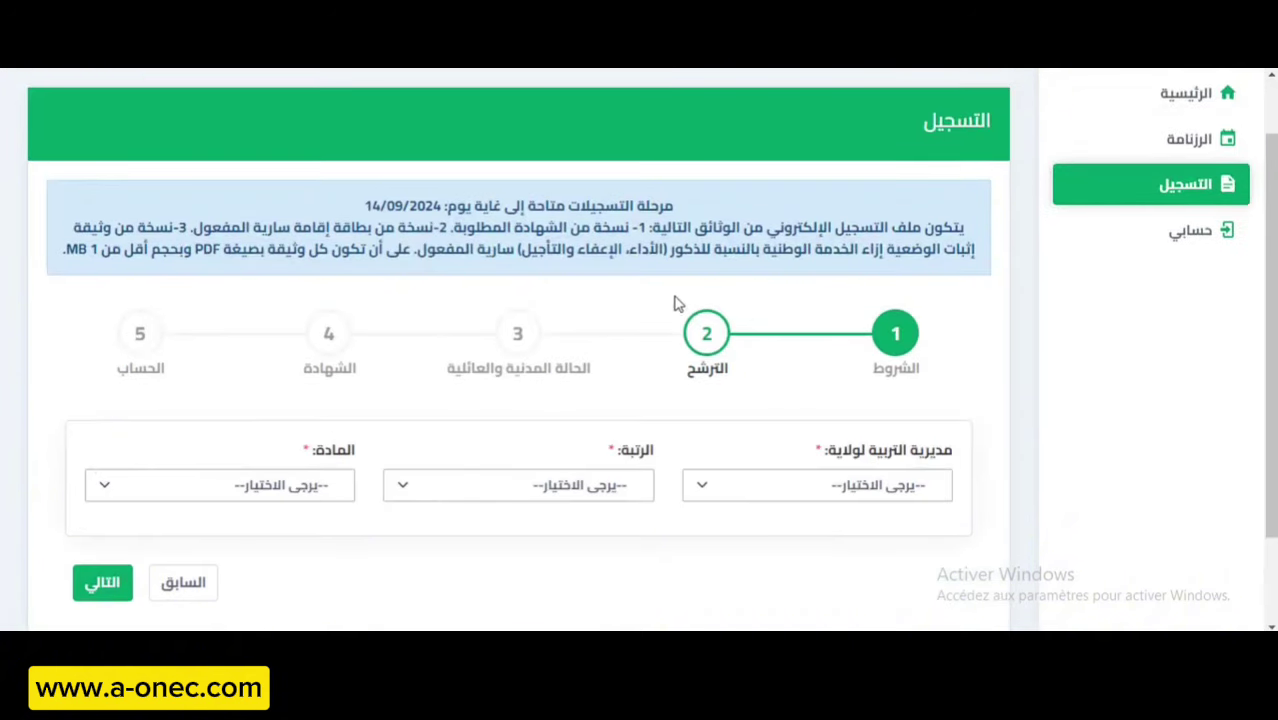
# Choose مديرية التربية لولاية عين تيموشنت as the education directorate.
pyautogui.scroll(-1, 619, 410)
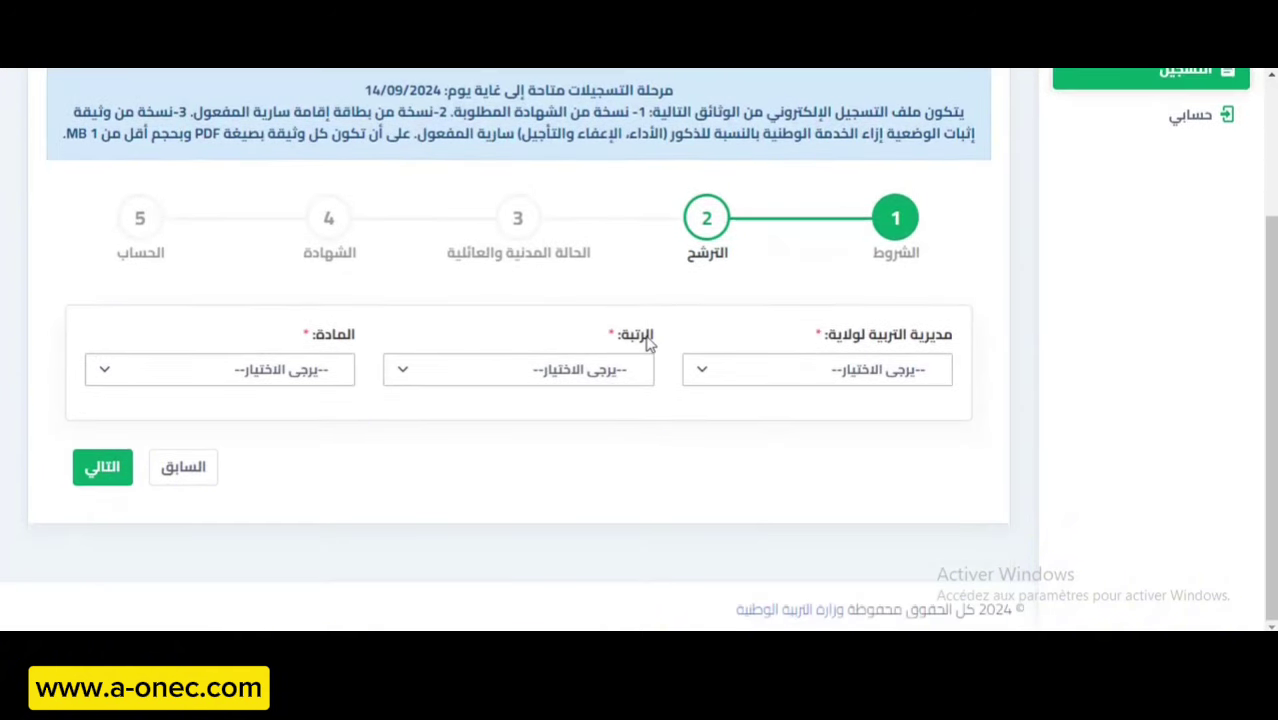
pyautogui.click(790, 372)
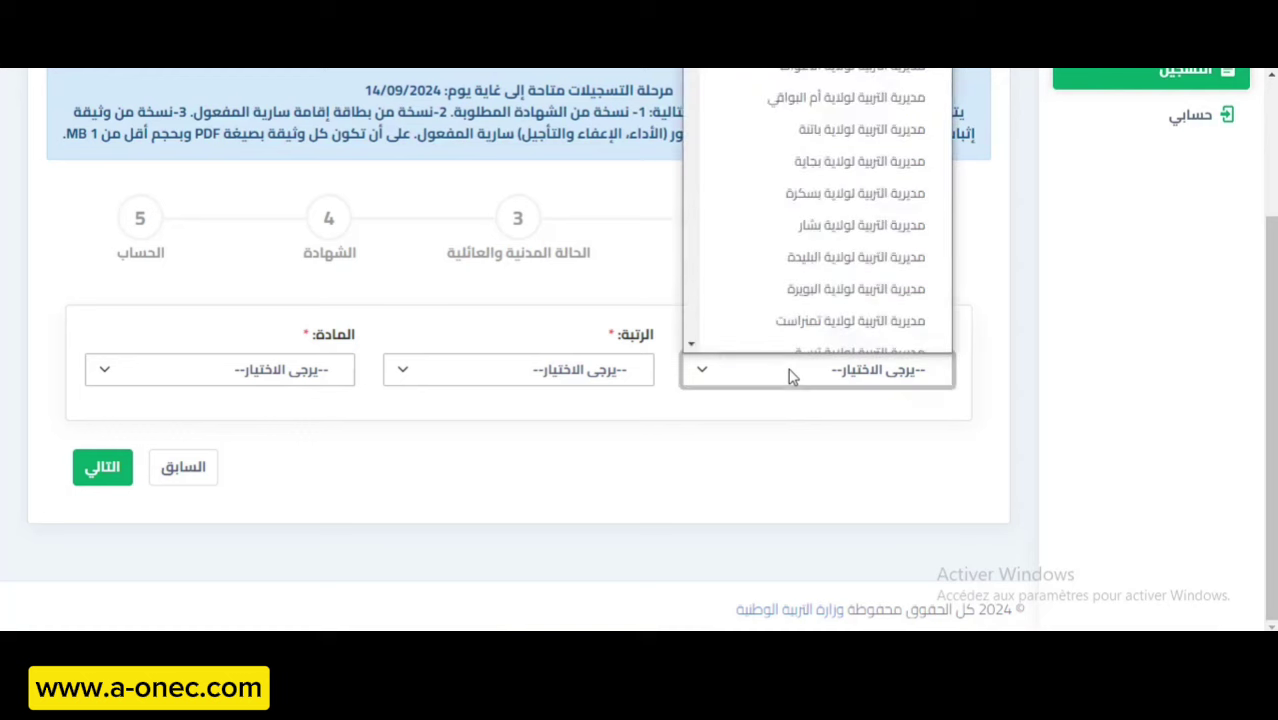
pyautogui.scroll(-3, 747, 194)
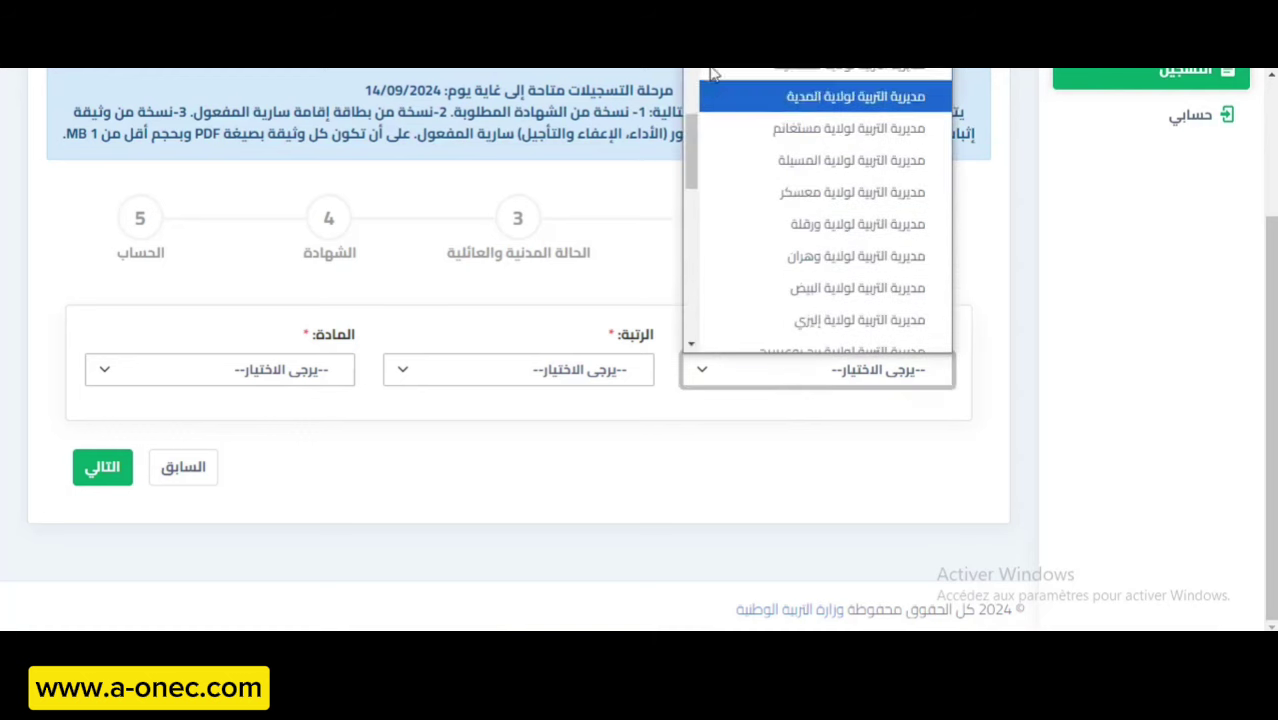
pyautogui.moveTo(687, 145); pyautogui.dragTo(702, 263)
pyautogui.click(790, 138)
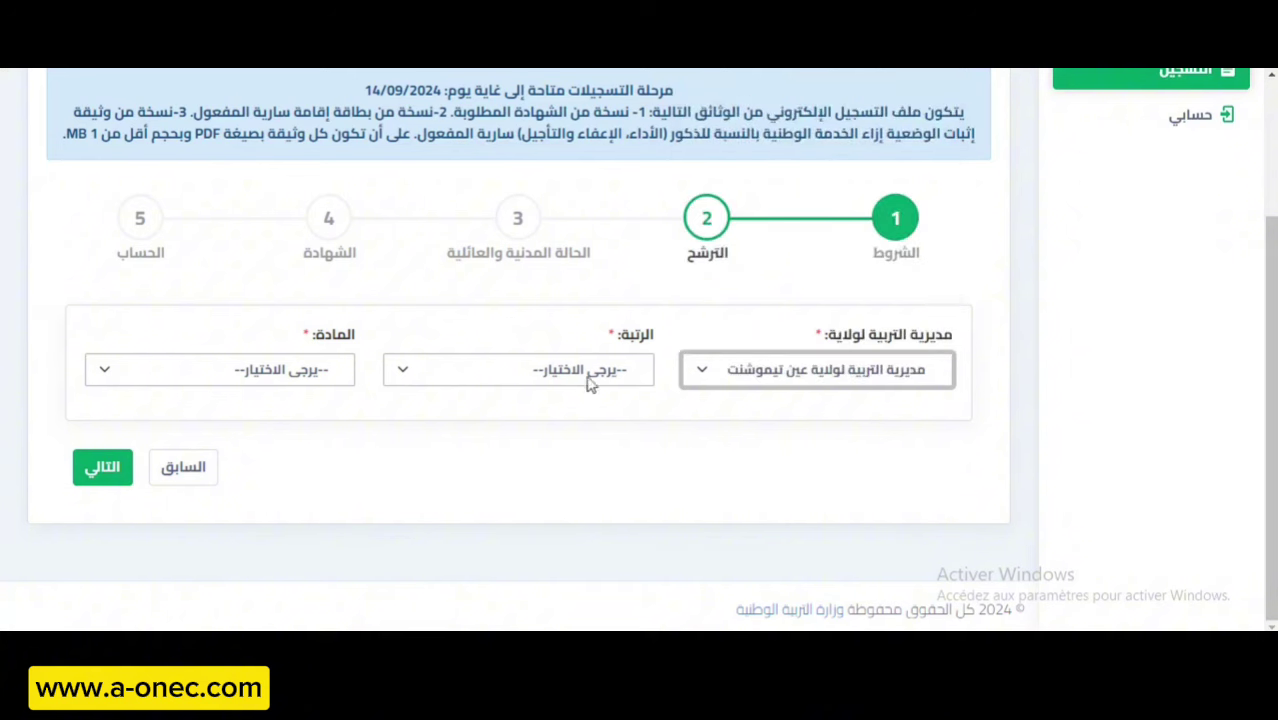
# Set the rank to أستاذ المدرسة الابتدائية and continue to the civil-status step.
pyautogui.click(568, 372)
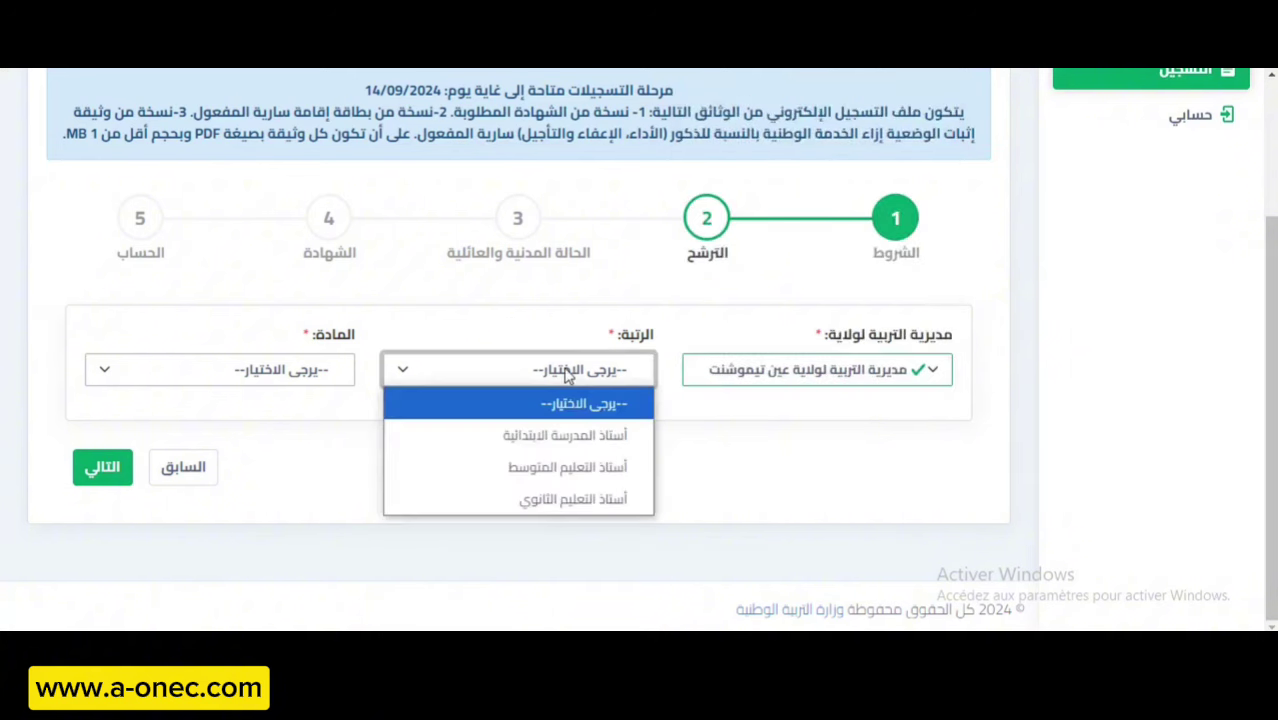
pyautogui.click(575, 434)
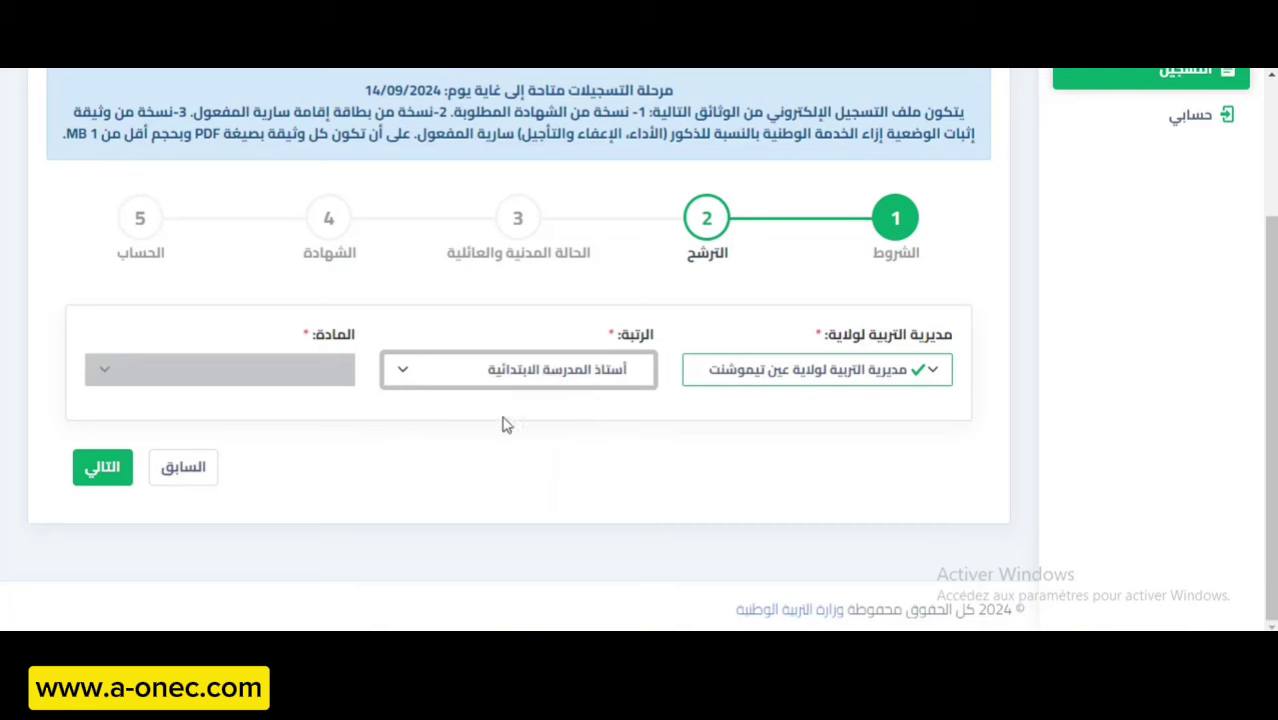
pyautogui.click(444, 370)
pyautogui.click(567, 467)
pyautogui.click(250, 370)
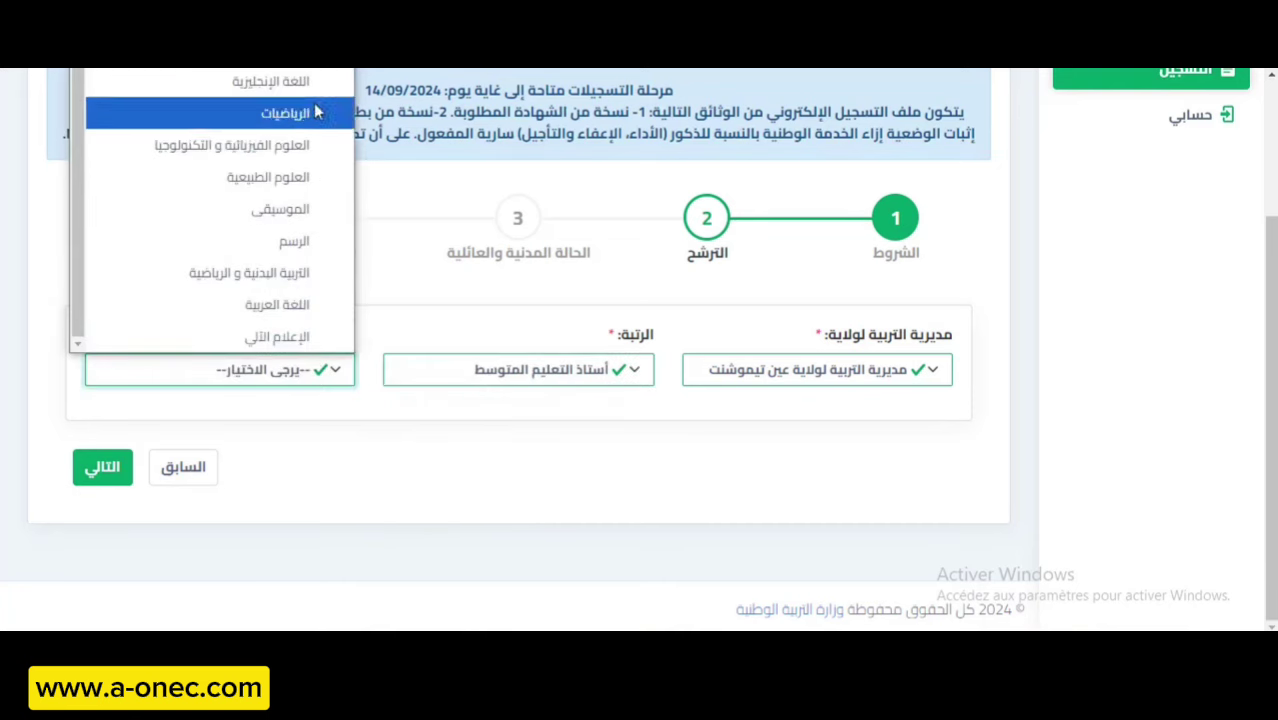
pyautogui.click(516, 372)
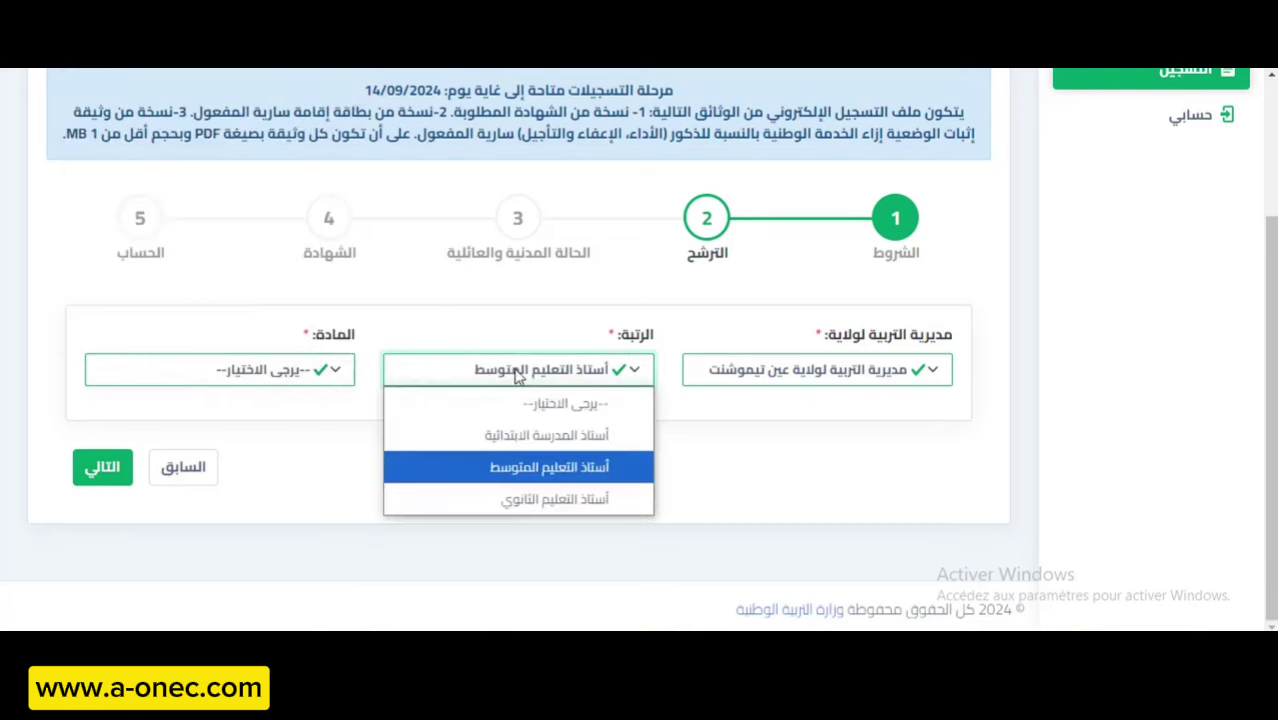
pyautogui.click(569, 434)
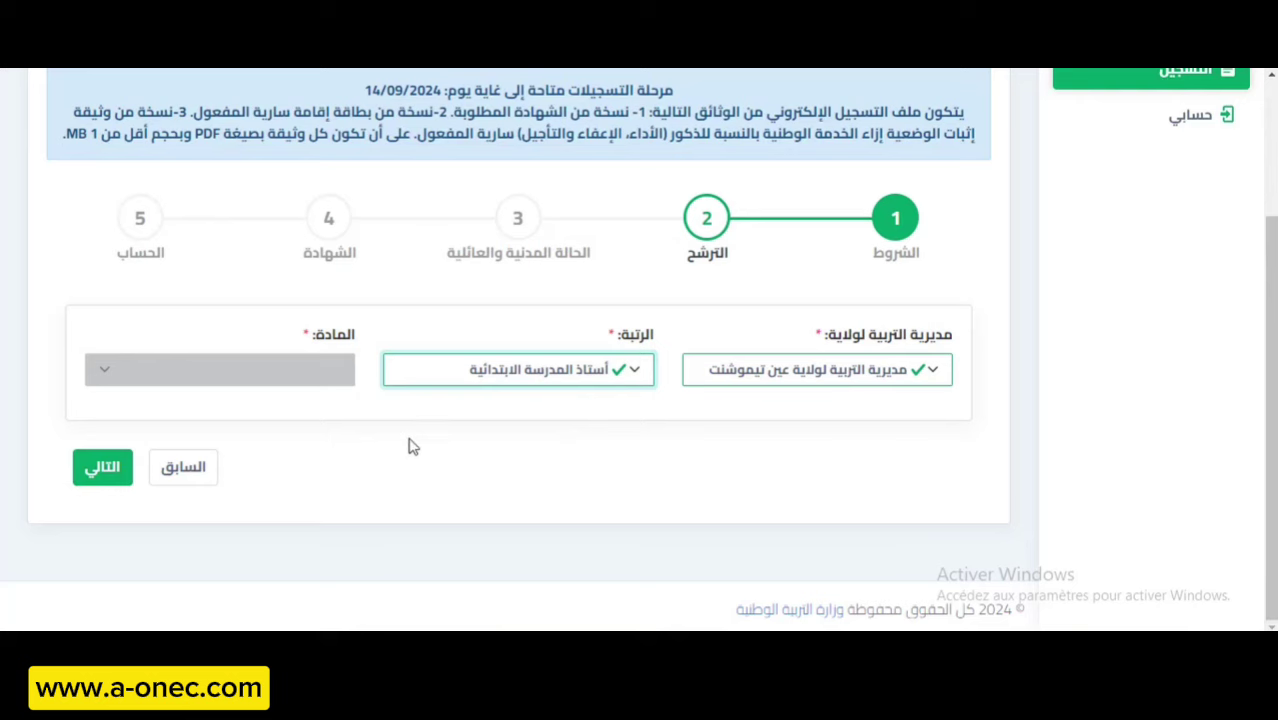
pyautogui.click(108, 466)
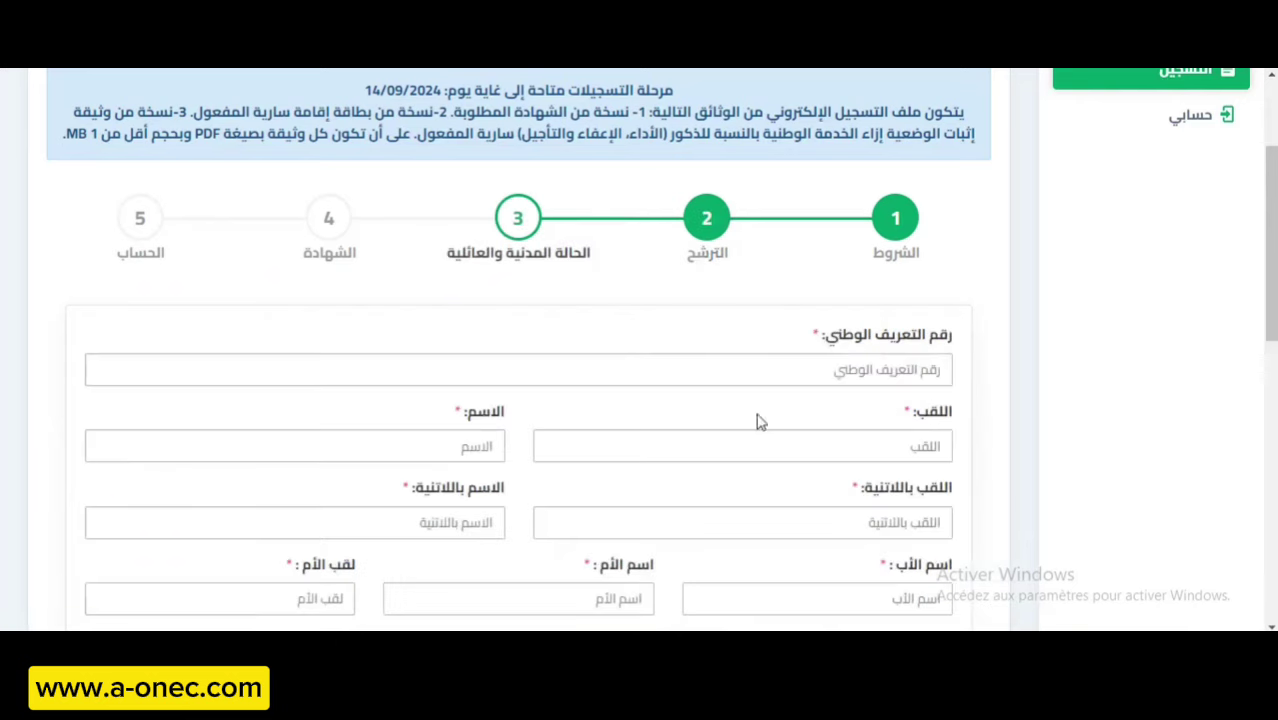
# Enter the candidate's national ID number.
pyautogui.scroll(-3, 688, 456)
pyautogui.scroll(4, 722, 437)
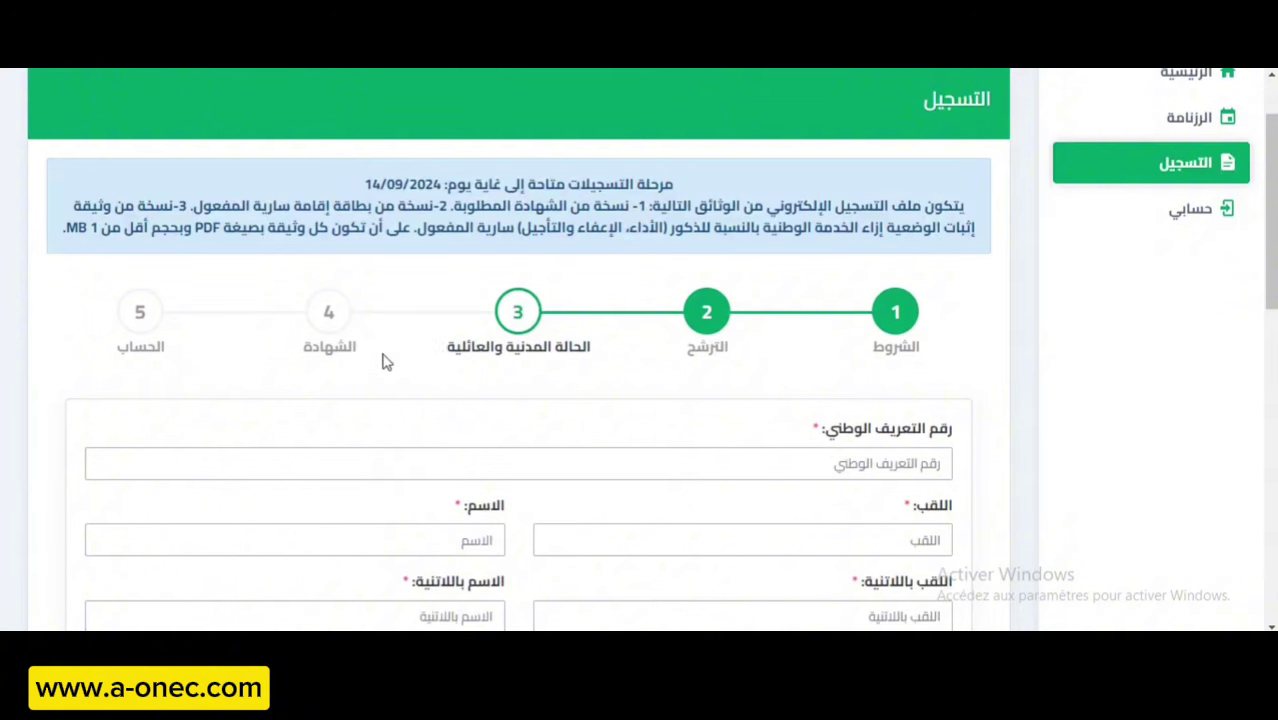
pyautogui.scroll(-1, 762, 420)
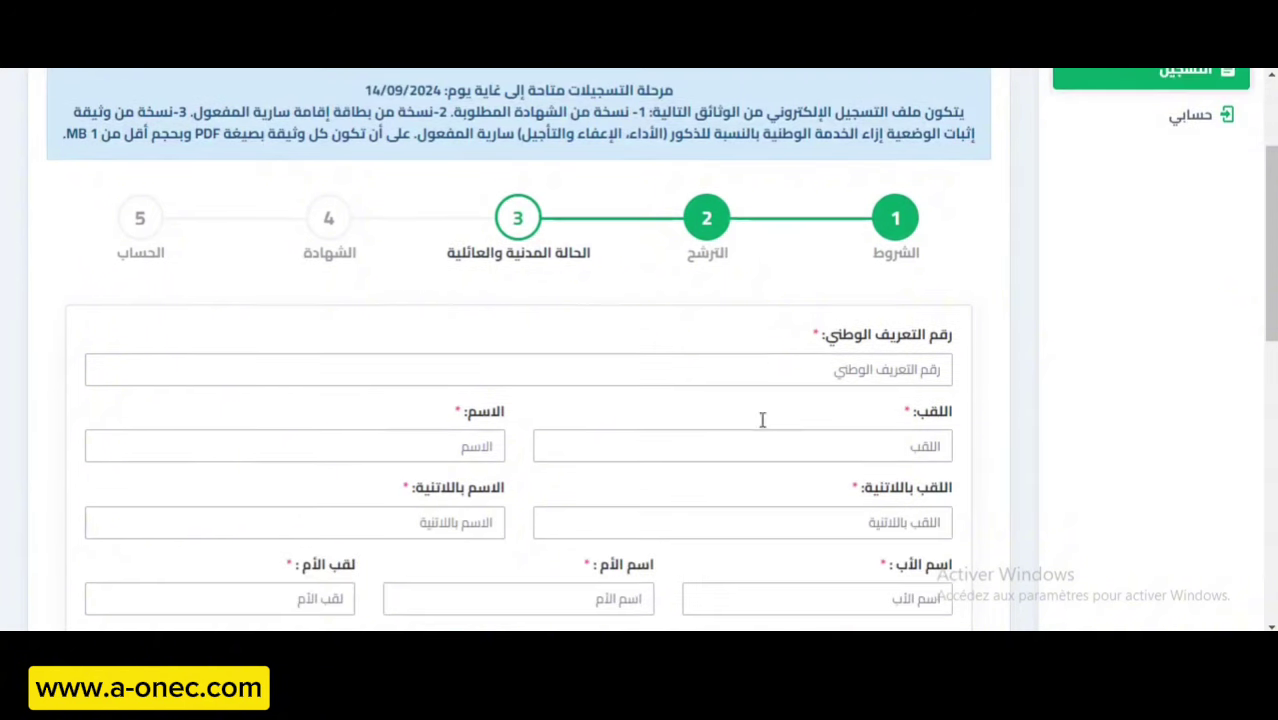
pyautogui.click(781, 368)
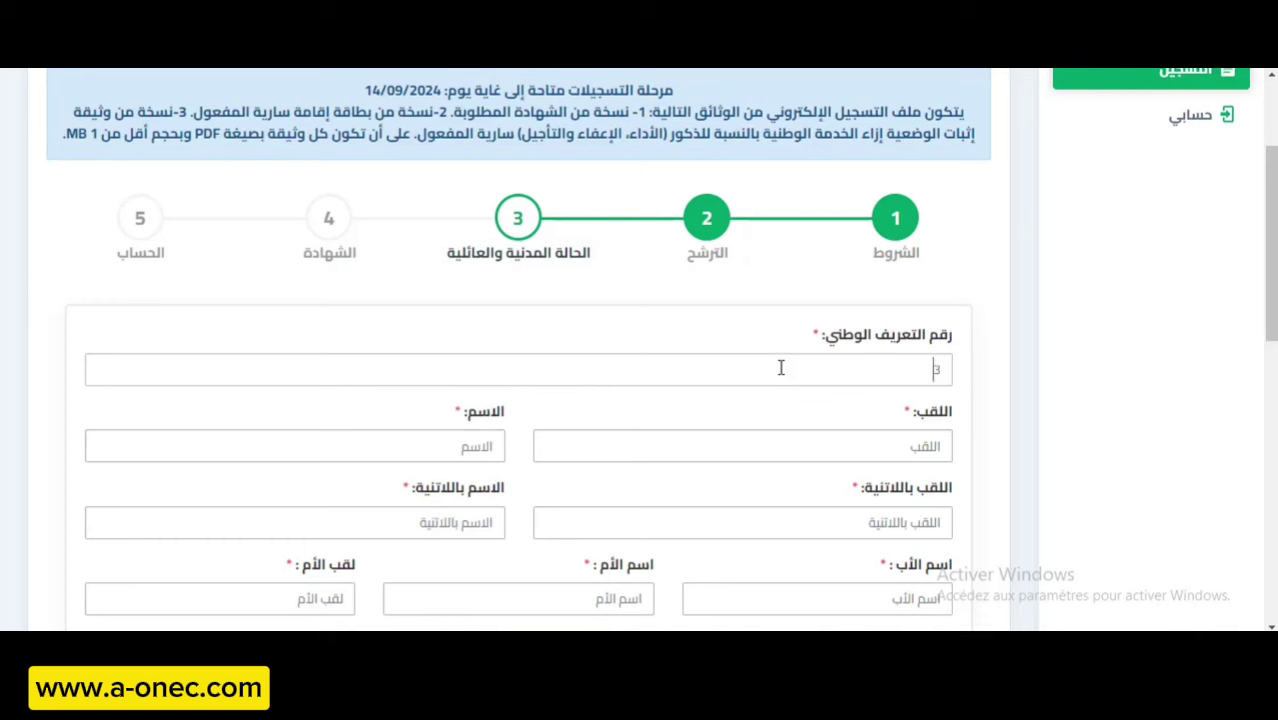
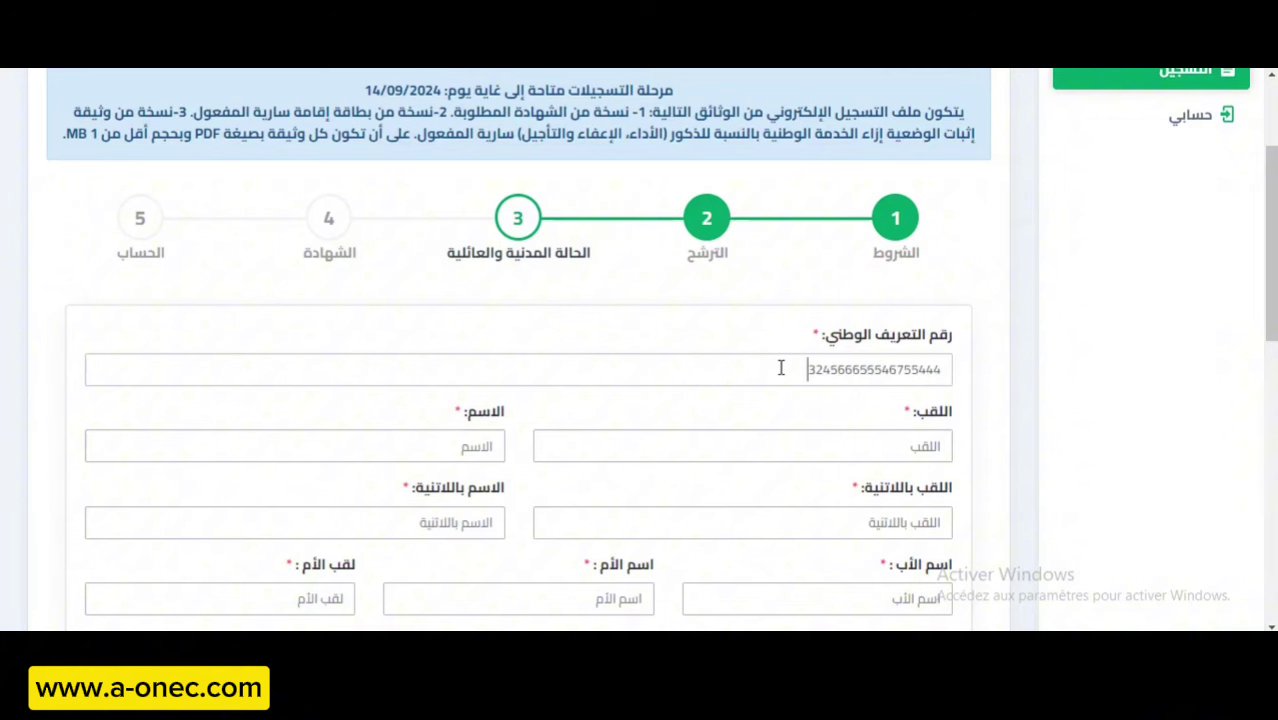
# Fill in the Arabic surname and first name, and the surname in Latin letters.
pyautogui.click(842, 439)
pyautogui.write('يلسلايلسلستي')
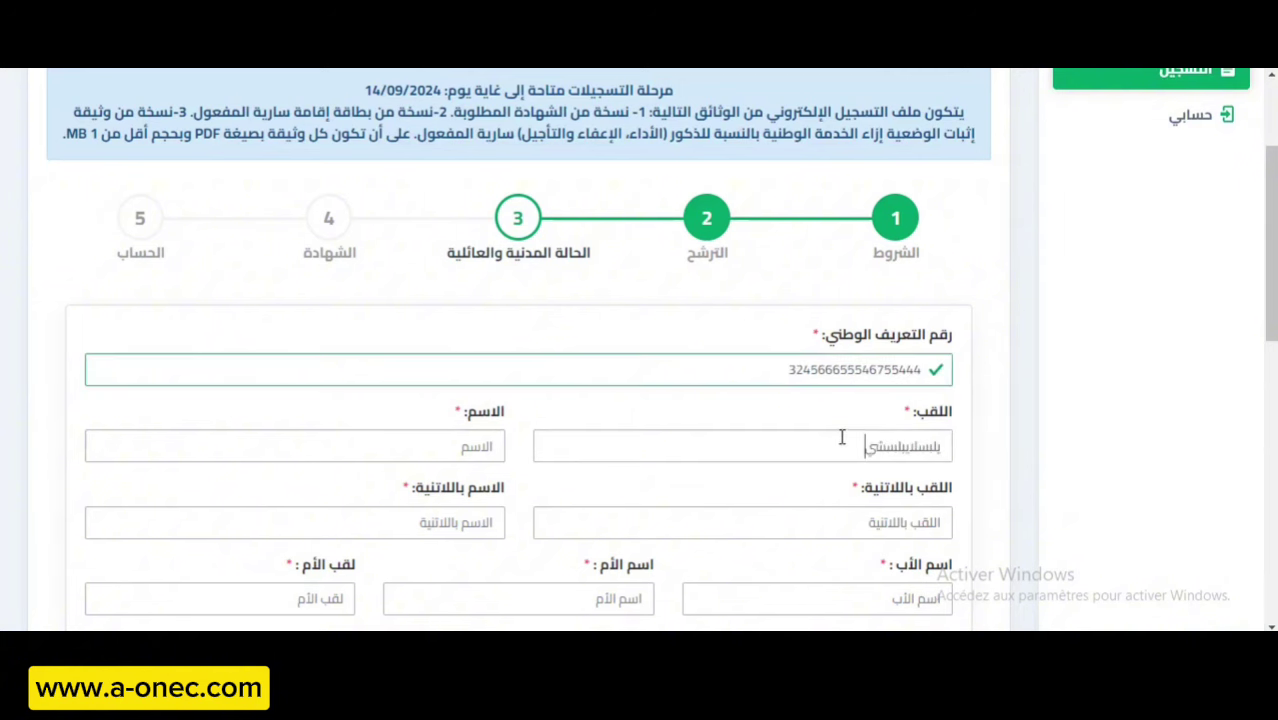
pyautogui.click(460, 451)
pyautogui.write('بلسيالسشقيب')
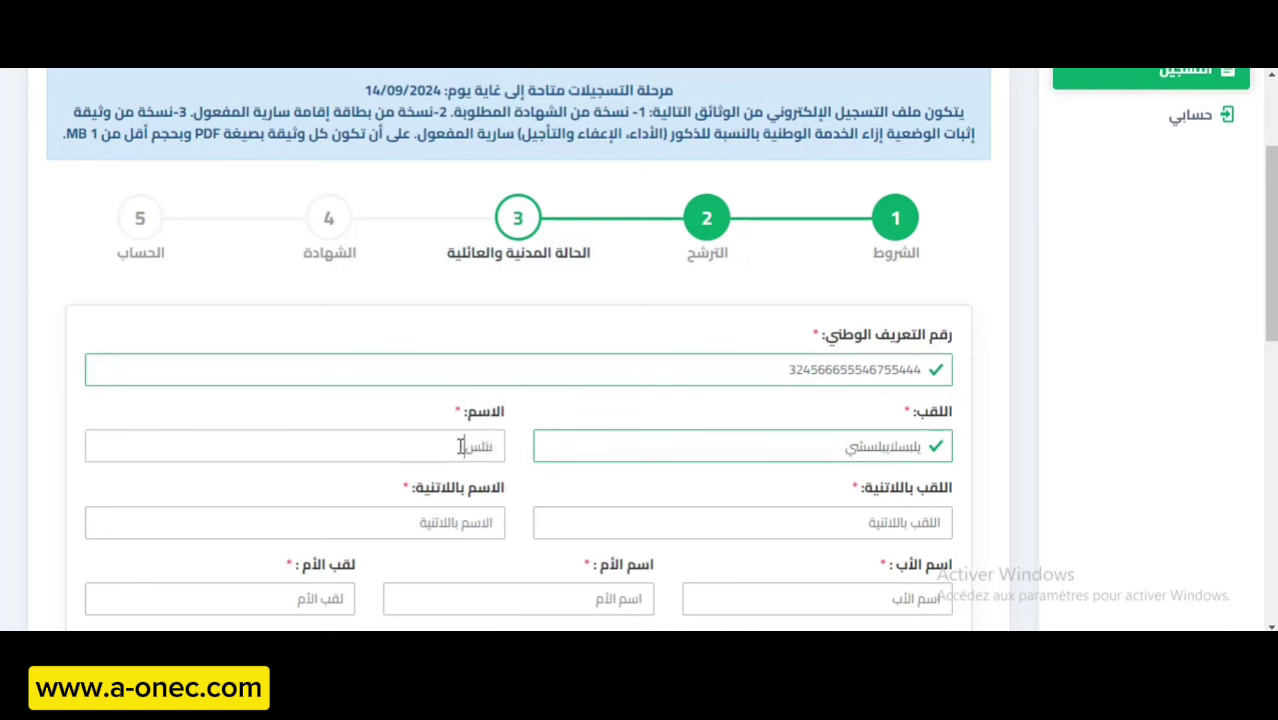
pyautogui.click(745, 523)
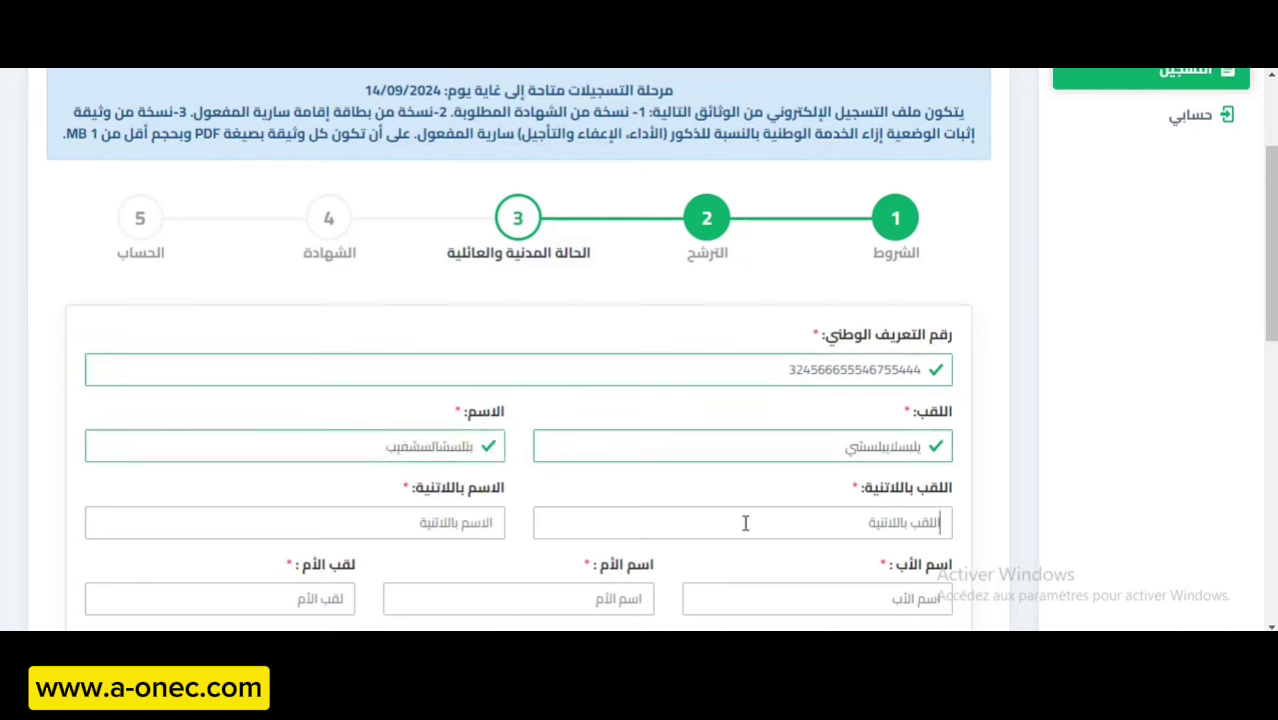
pyautogui.write('GFTGDR')
pyautogui.click(463, 523)
# Enter the Latin first name, the father's name, and the mother's first name and surname.
pyautogui.write('GFTHRDF')
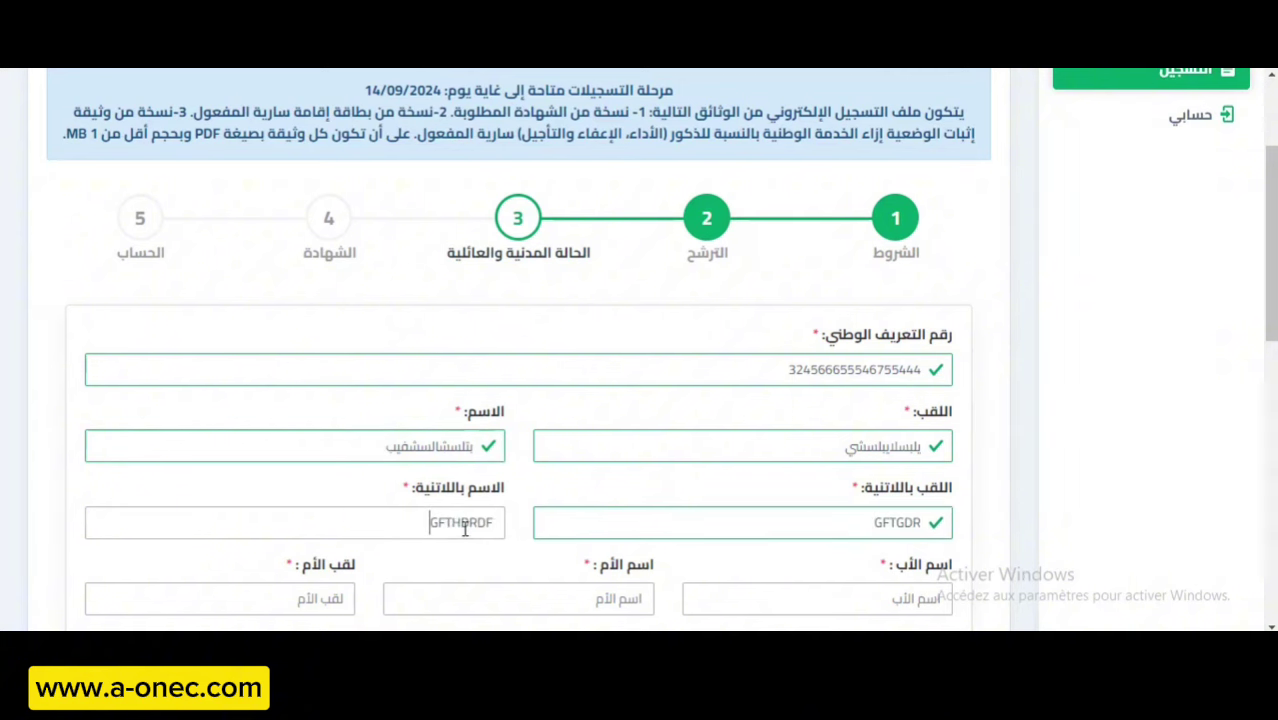
pyautogui.scroll(-2, 612, 497)
pyautogui.click(849, 414)
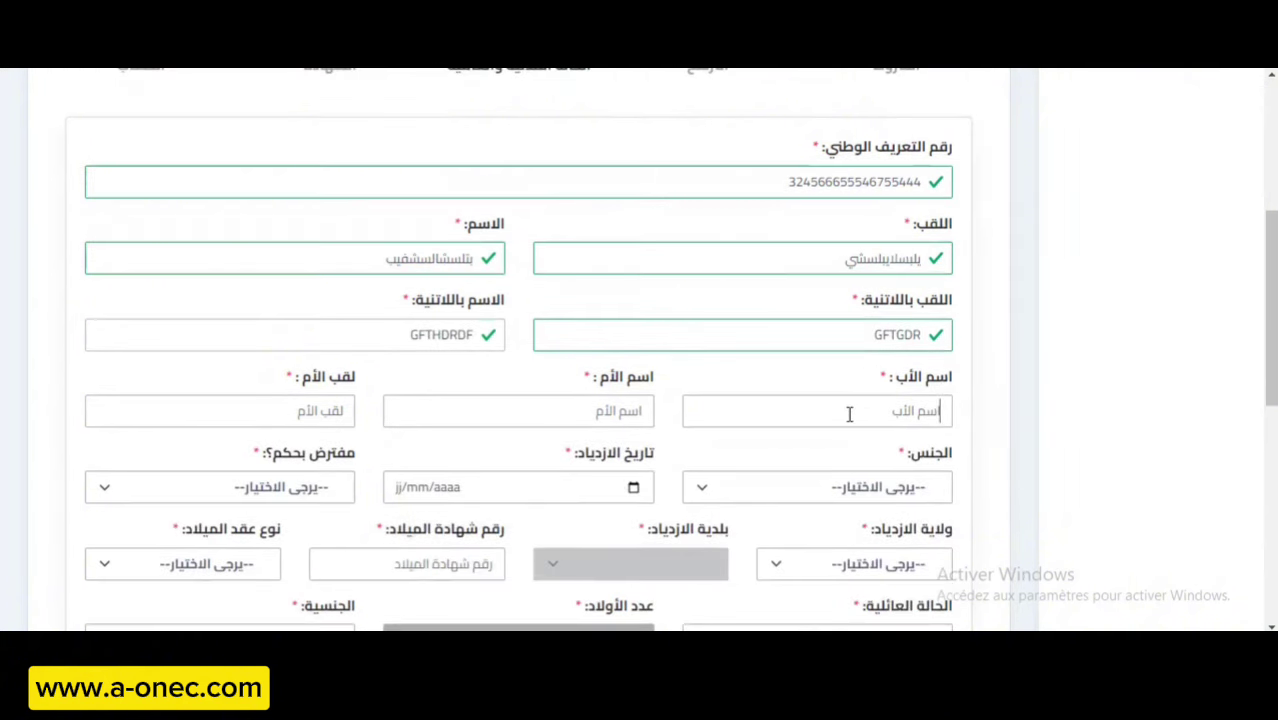
pyautogui.write('اتسسناتل')
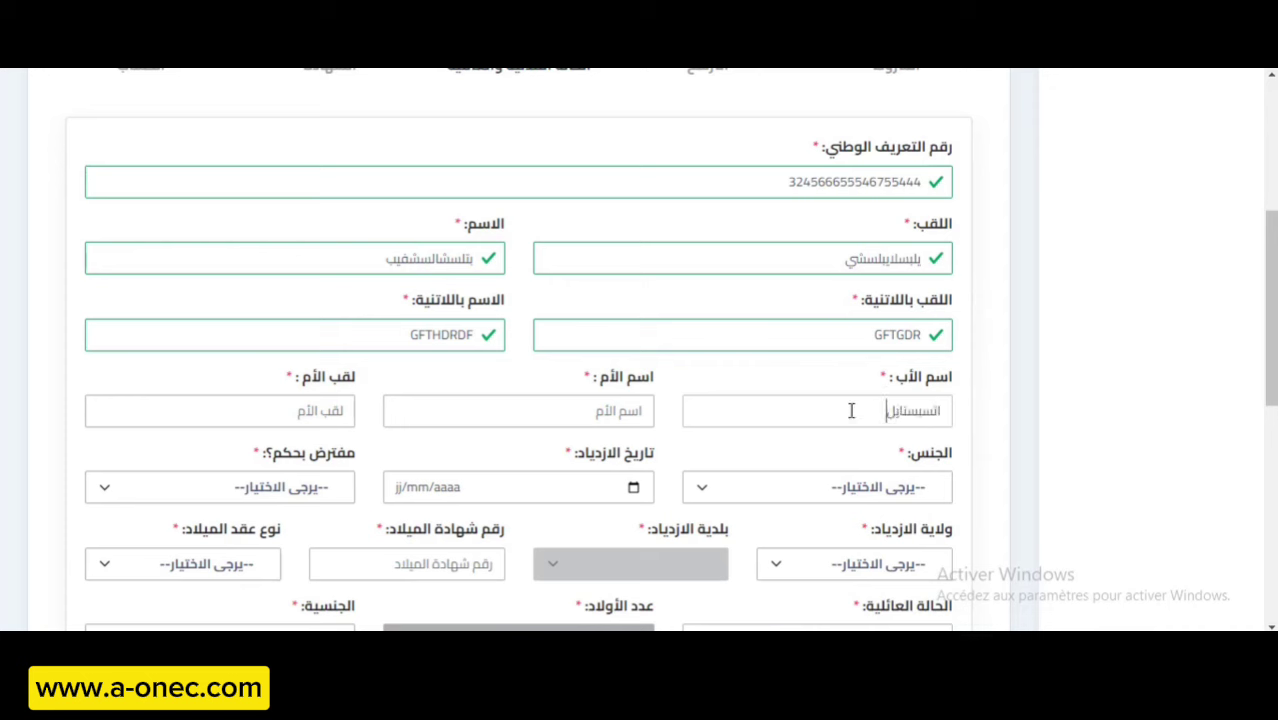
pyautogui.click(595, 412)
pyautogui.write('لتويستي')
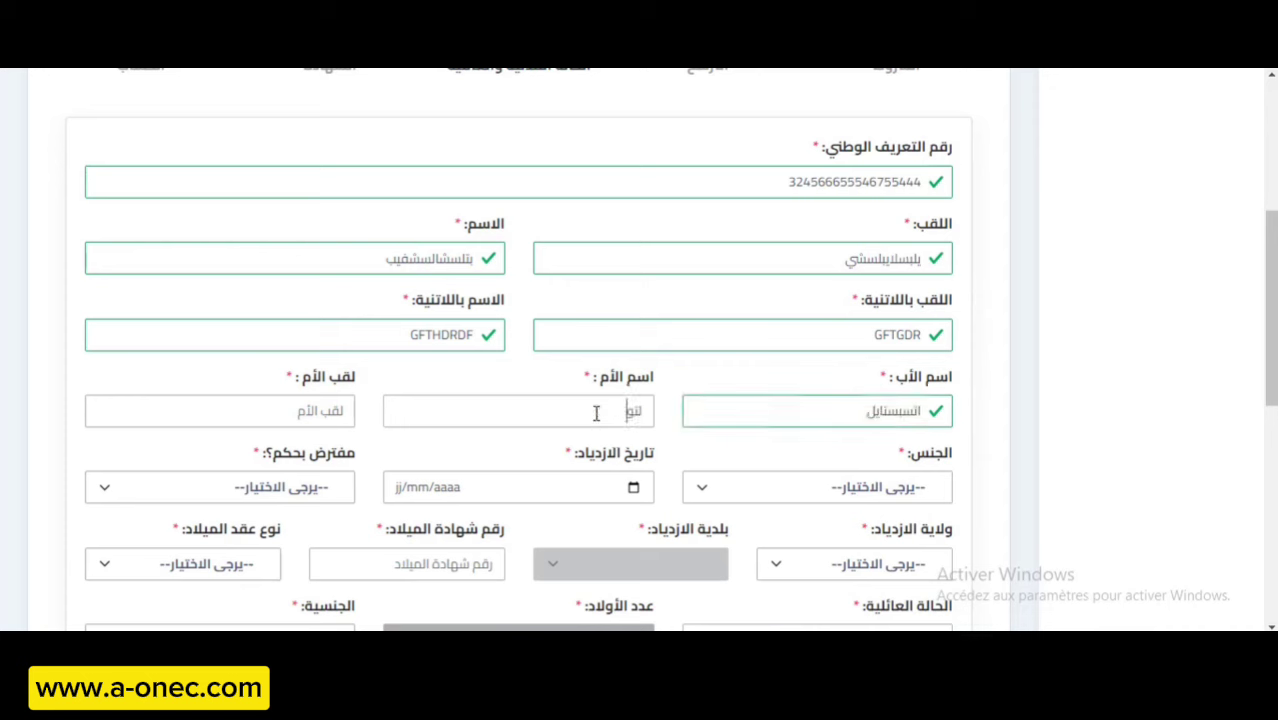
pyautogui.click(306, 404)
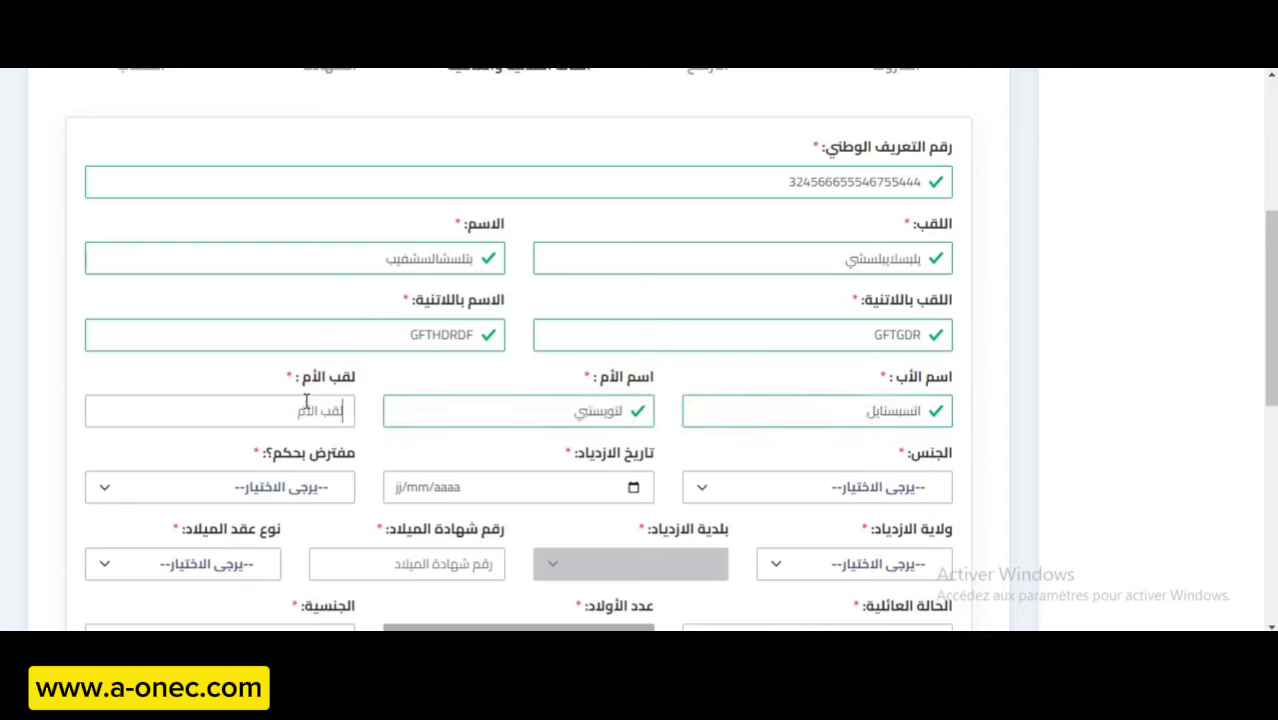
pyautogui.write('بونيتور')
# Set gender to ذكر and the date of birth to 02/05/1990.
pyautogui.click(808, 489)
pyautogui.click(843, 550)
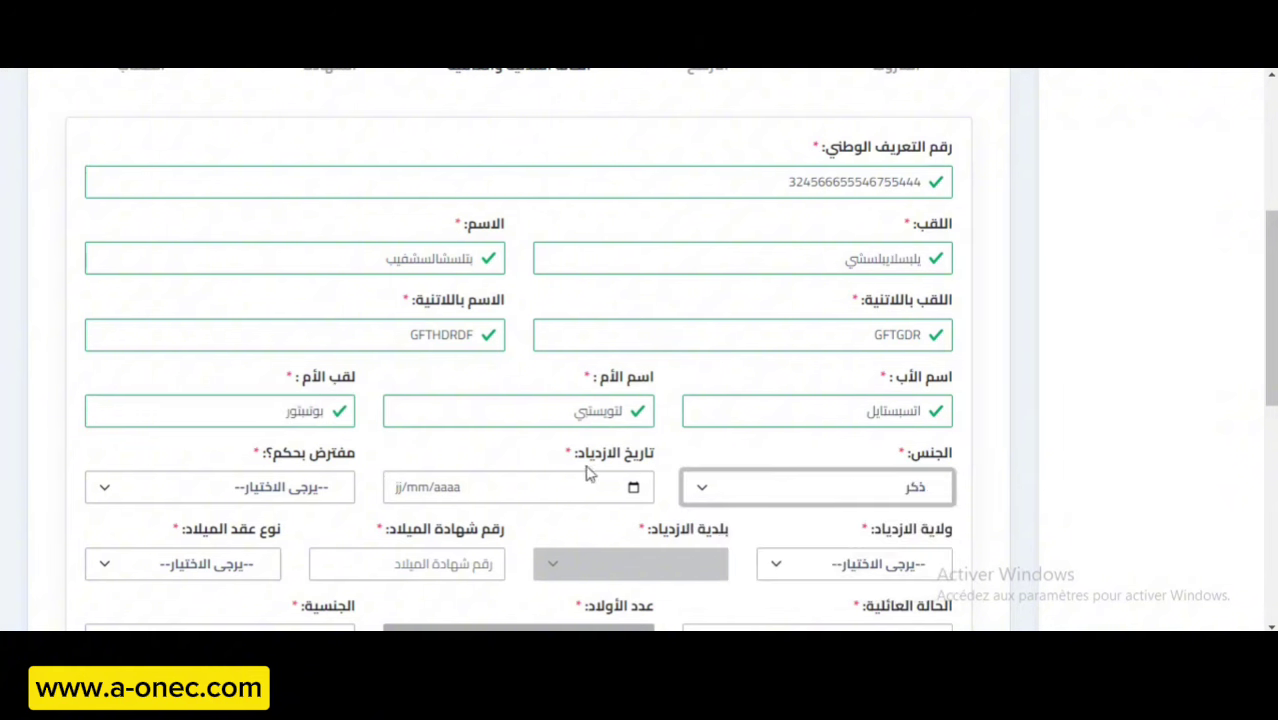
pyautogui.click(492, 487)
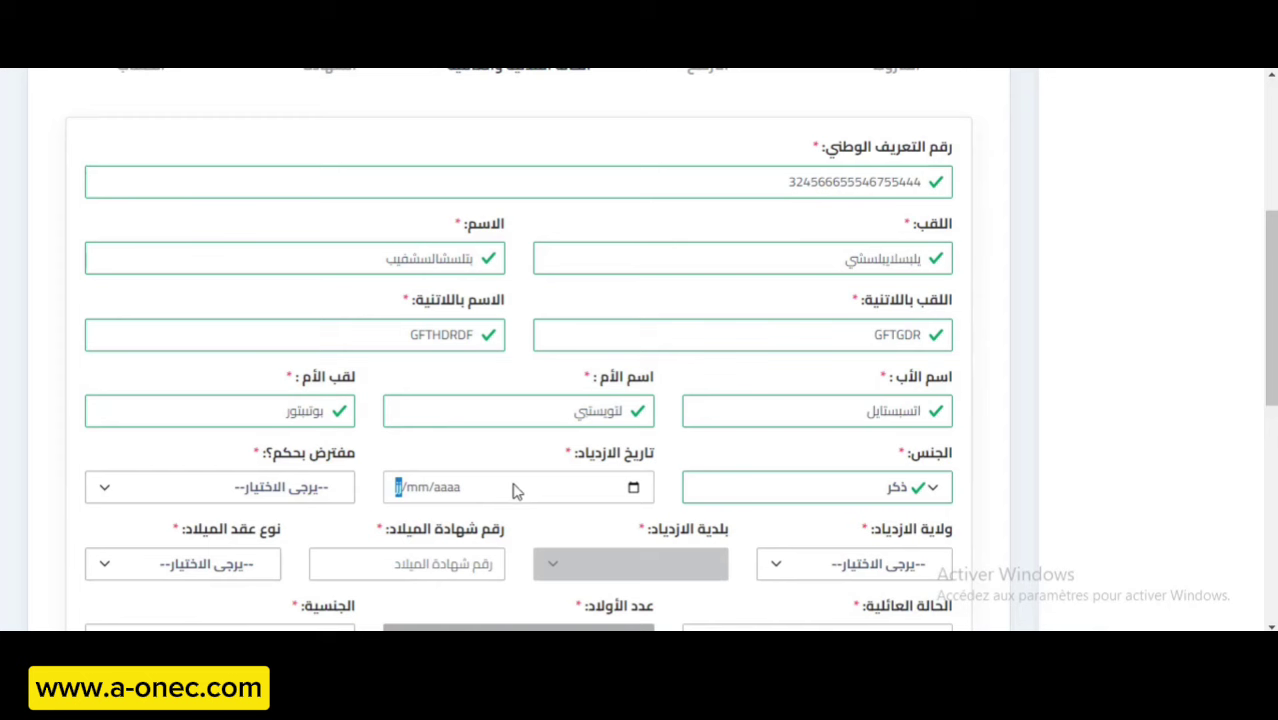
pyautogui.write('02/')
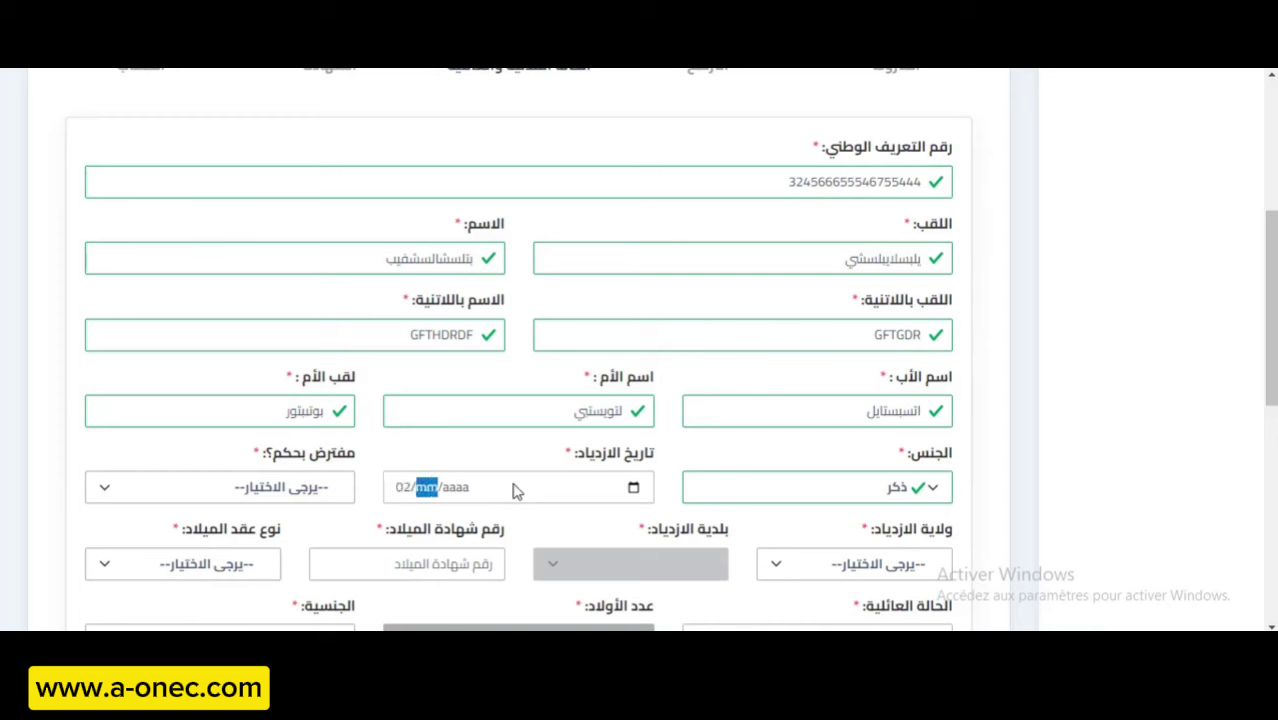
pyautogui.write('05/')
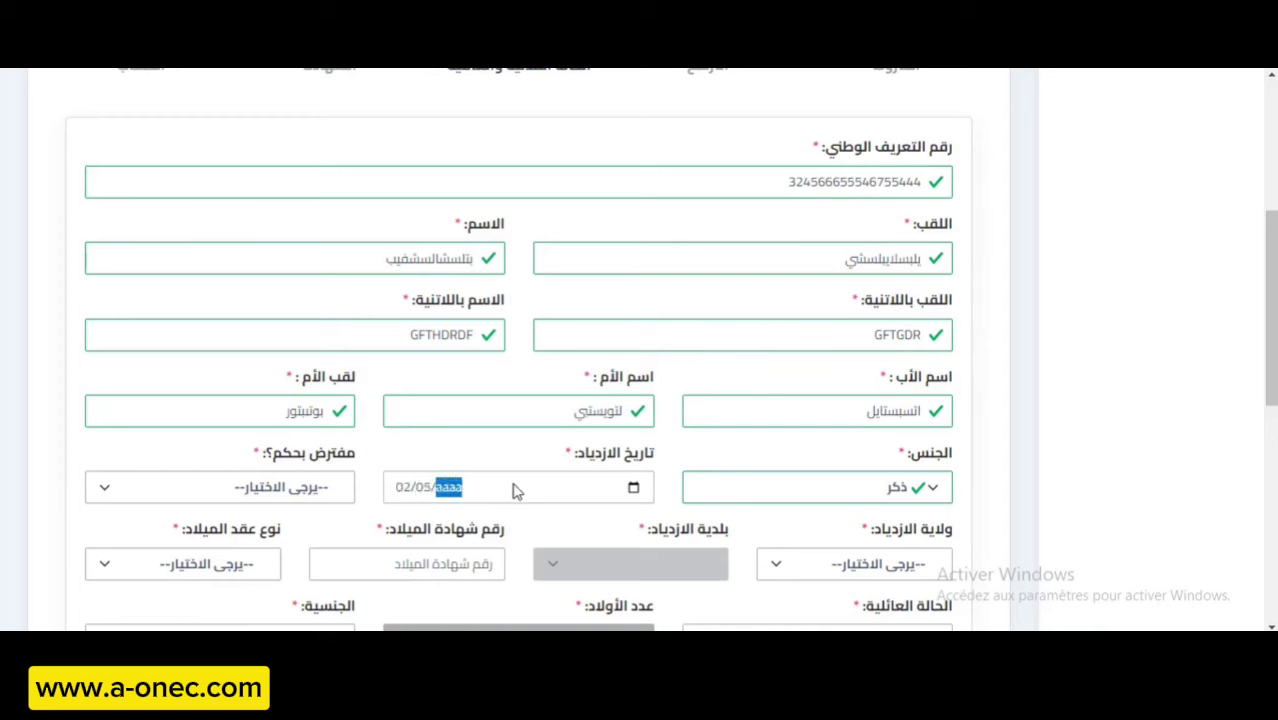
pyautogui.write('0001990')
pyautogui.click(312, 488)
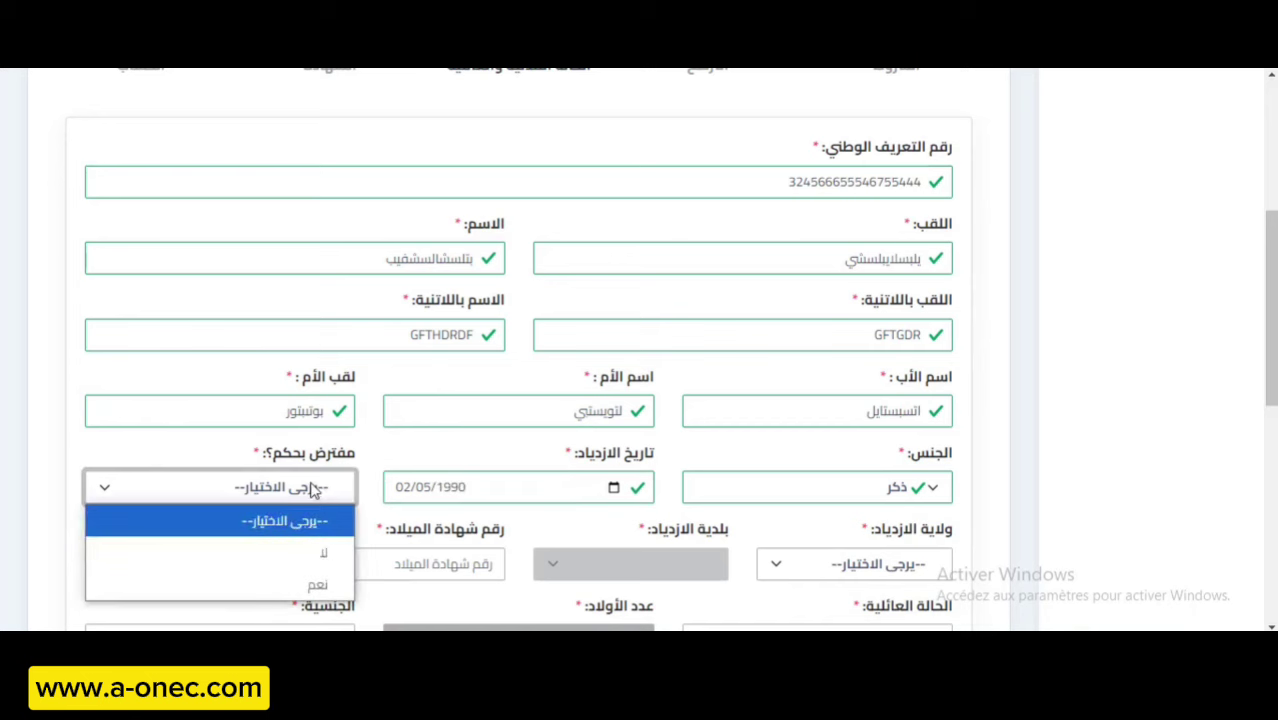
pyautogui.click(314, 491)
# Set the birthplace to wilaya البليدة, municipality حمام ملوان.
pyautogui.scroll(-1, 437, 452)
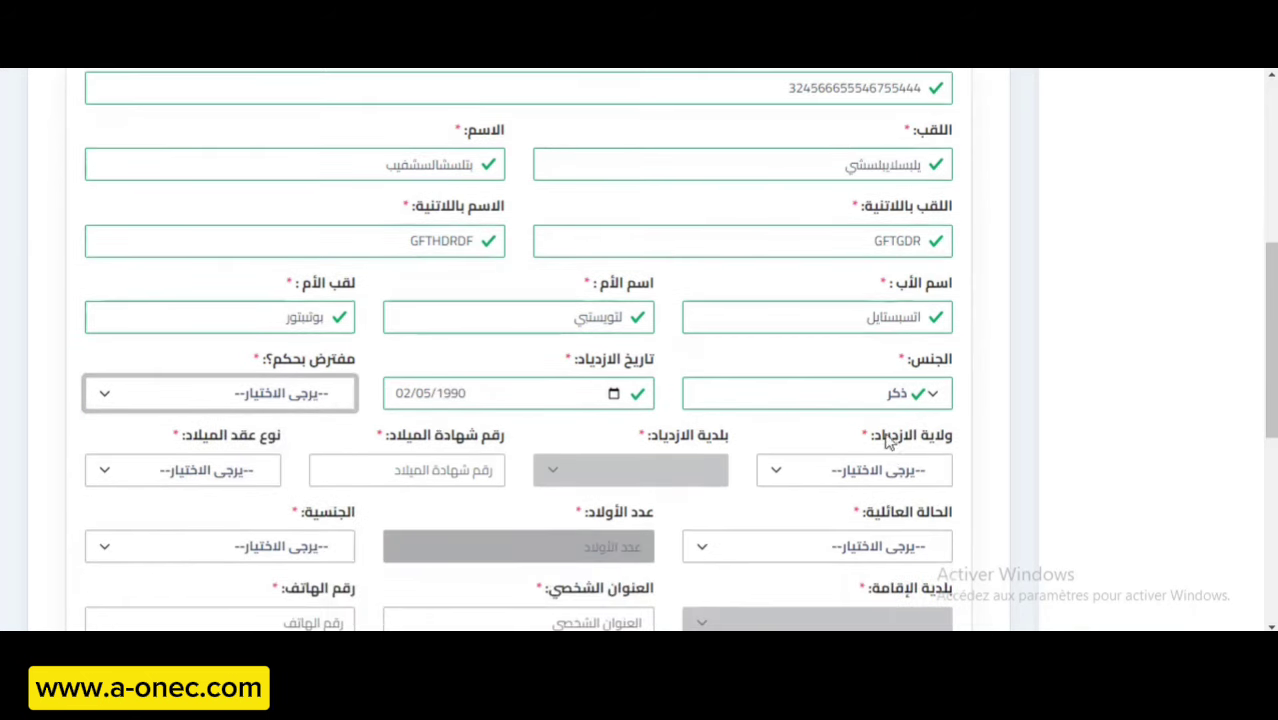
pyautogui.scroll(-2, 890, 442)
pyautogui.click(858, 285)
pyautogui.scroll(-4, 855, 290)
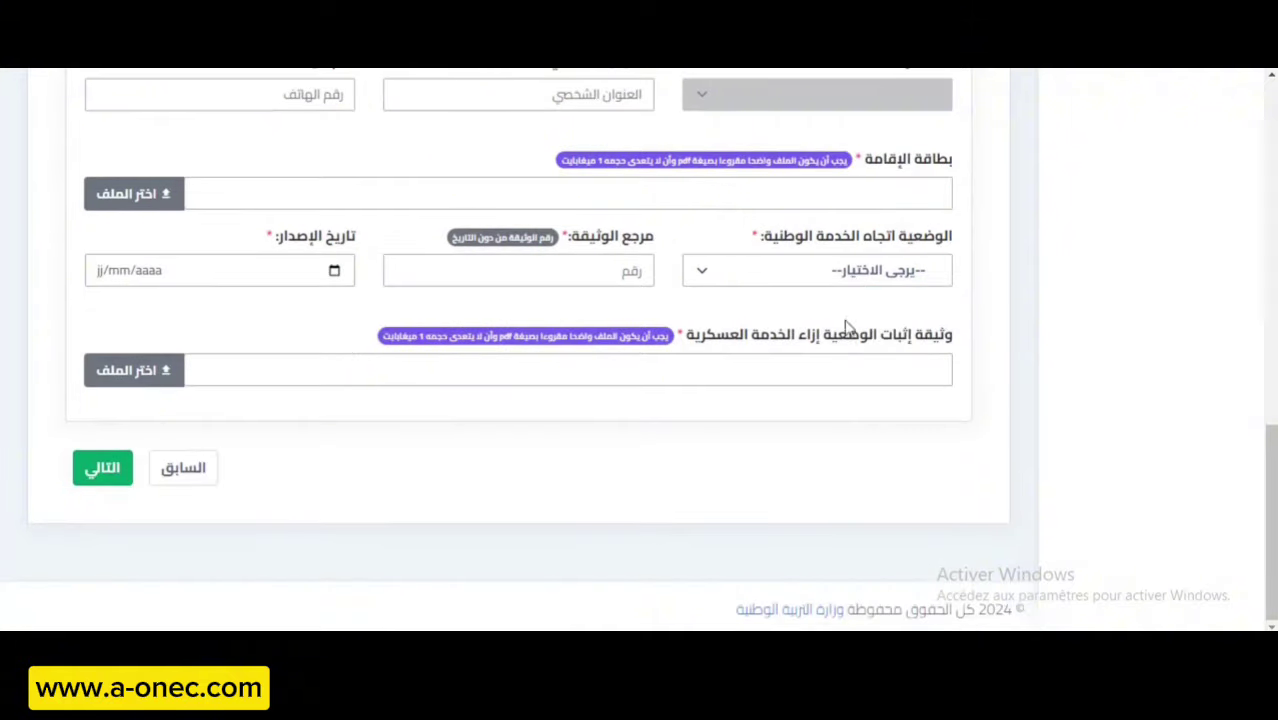
pyautogui.scroll(4, 836, 364)
pyautogui.click(860, 316)
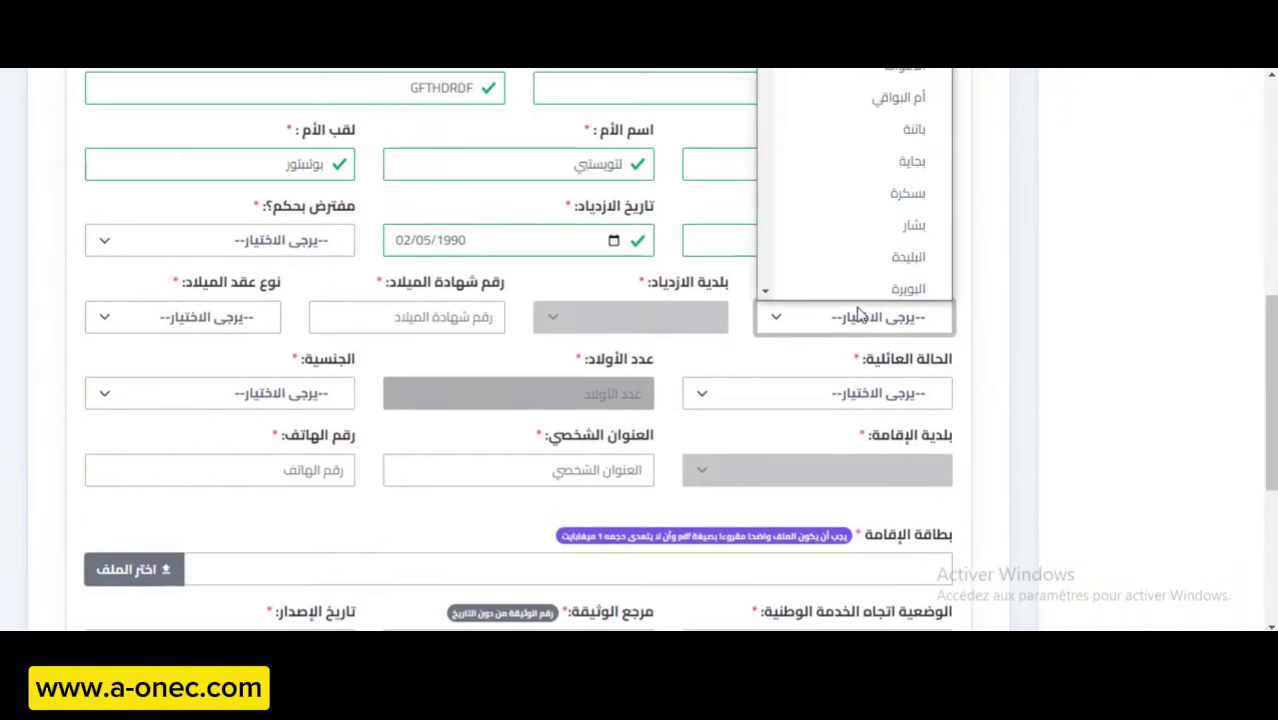
pyautogui.click(860, 251)
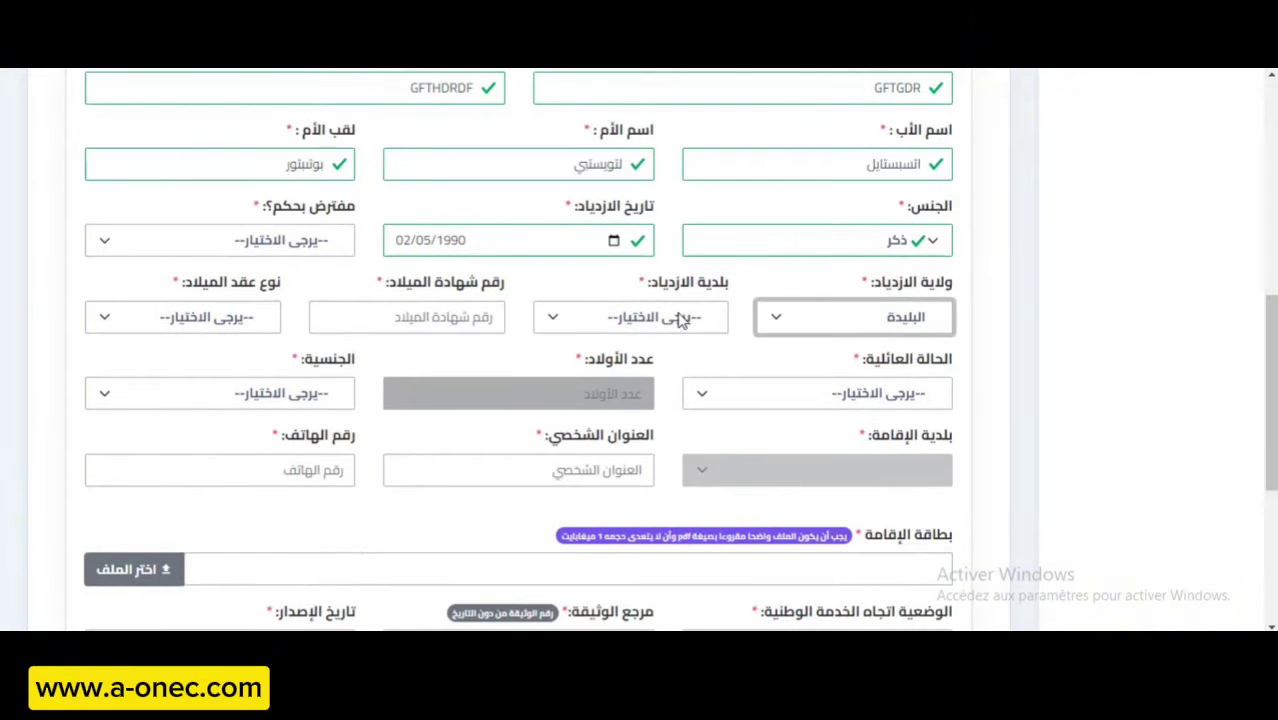
pyautogui.click(675, 318)
pyautogui.click(620, 252)
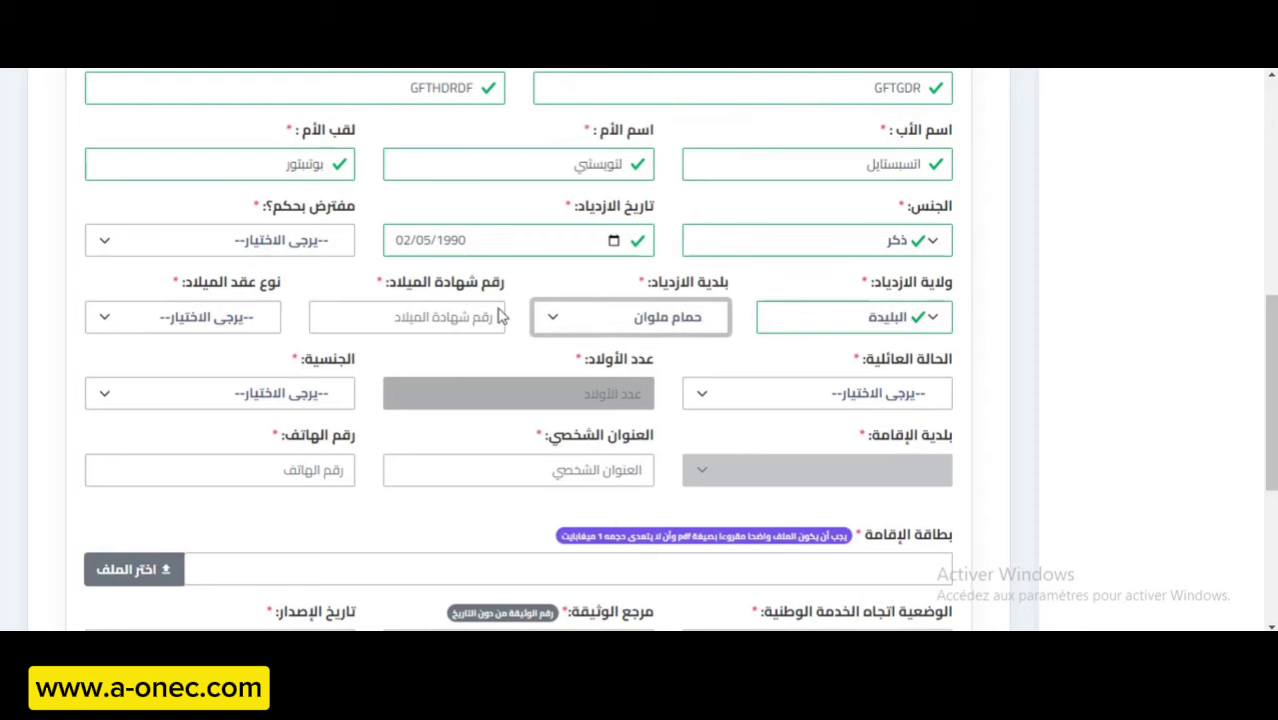
# Enter the birth-certificate number and choose عادي as its type.
pyautogui.click(456, 318)
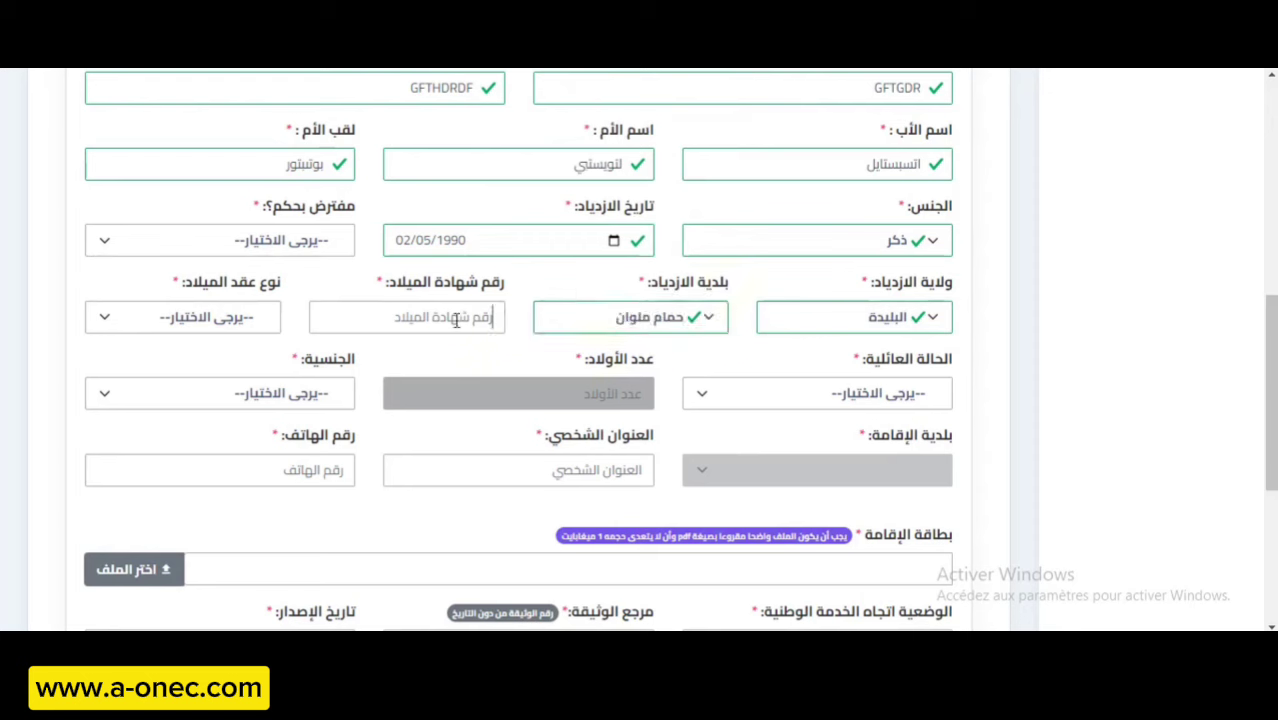
pyautogui.write('234')
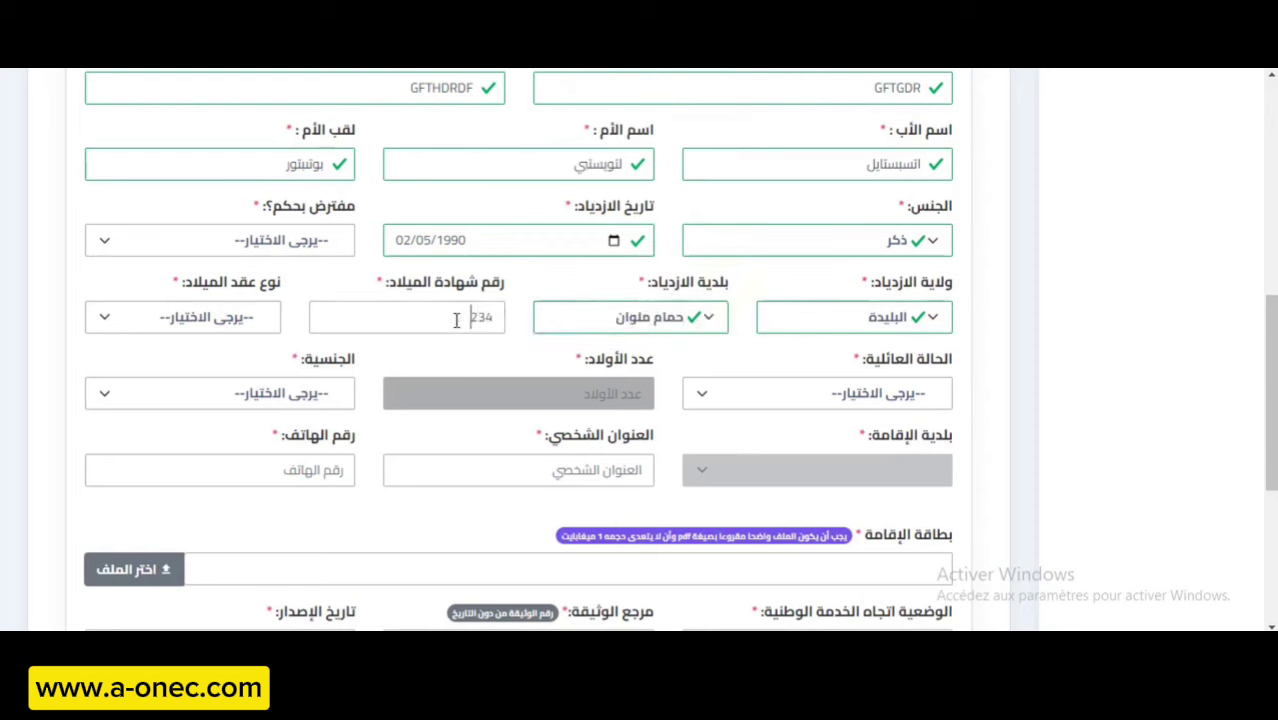
pyautogui.click(240, 318)
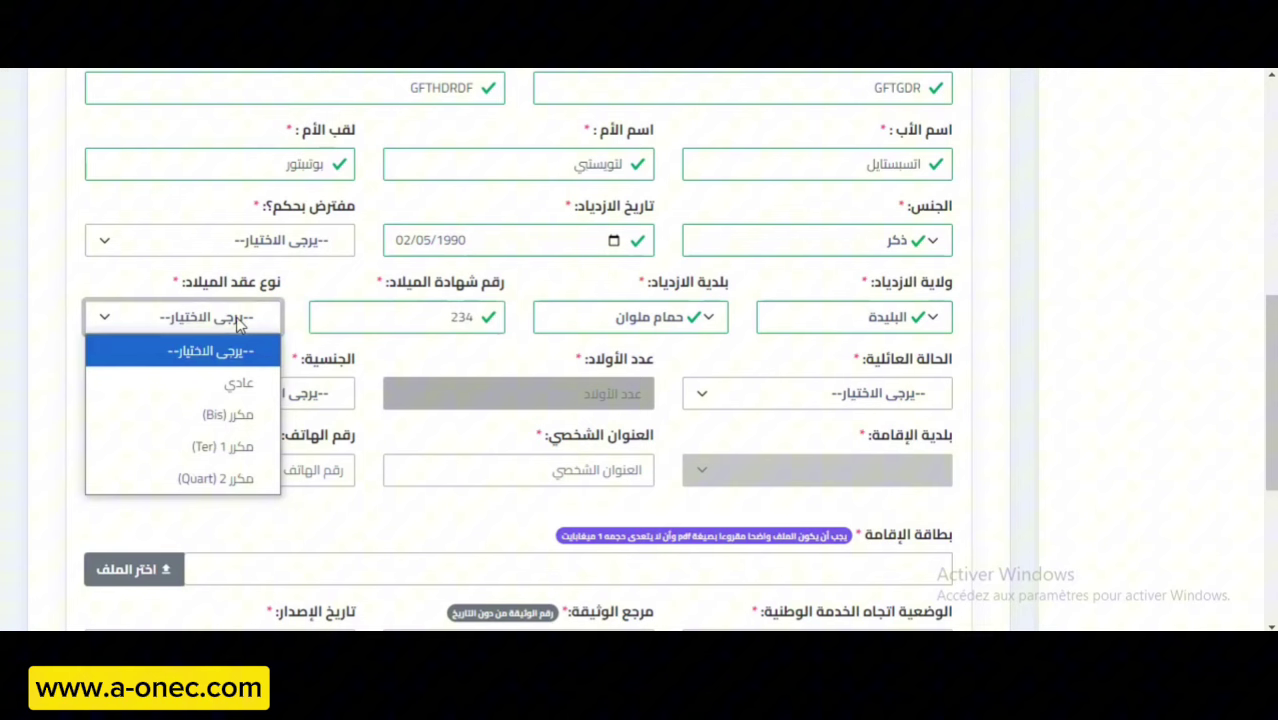
pyautogui.click(245, 390)
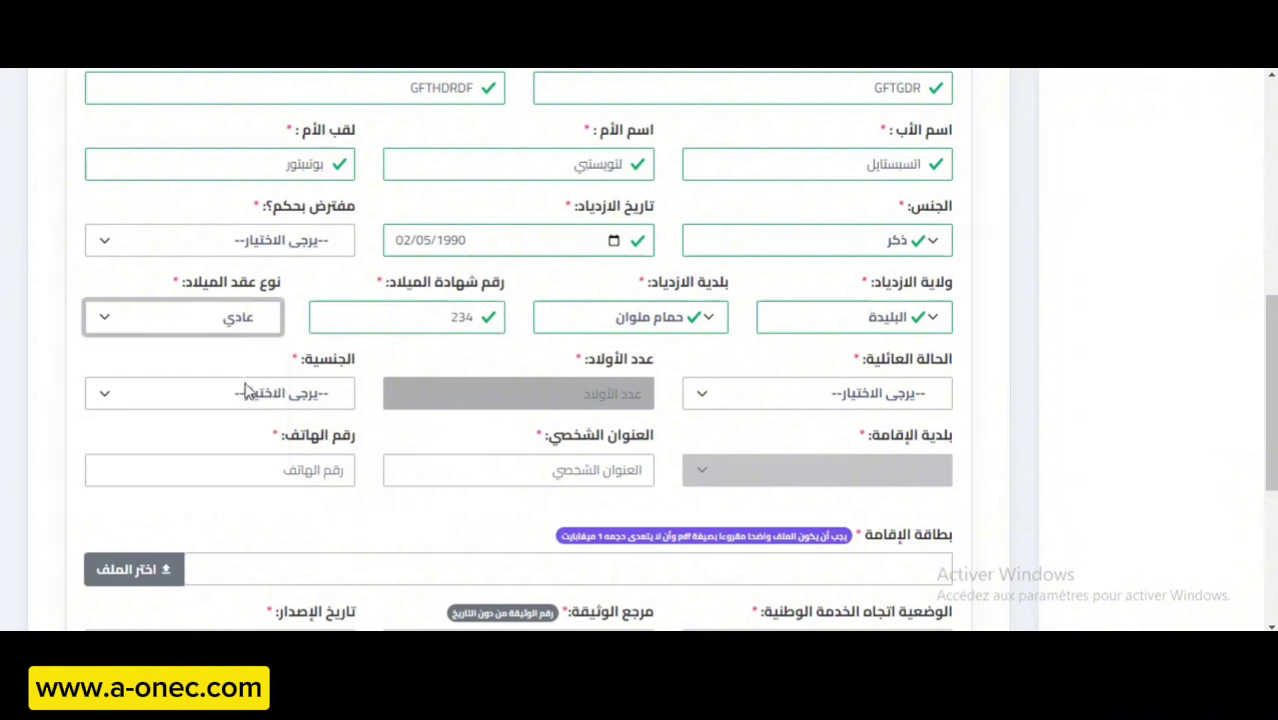
# Set marital status to أعزب and nationality to جزائرية.
pyautogui.click(885, 394)
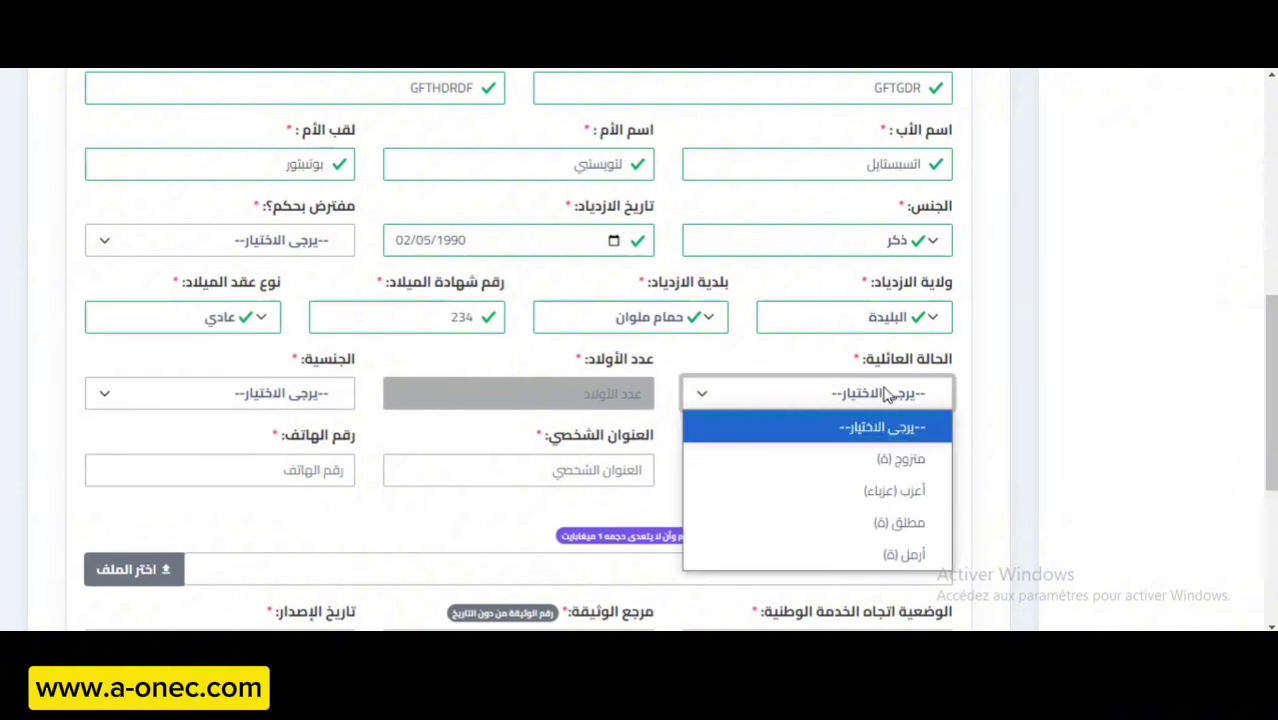
pyautogui.click(893, 495)
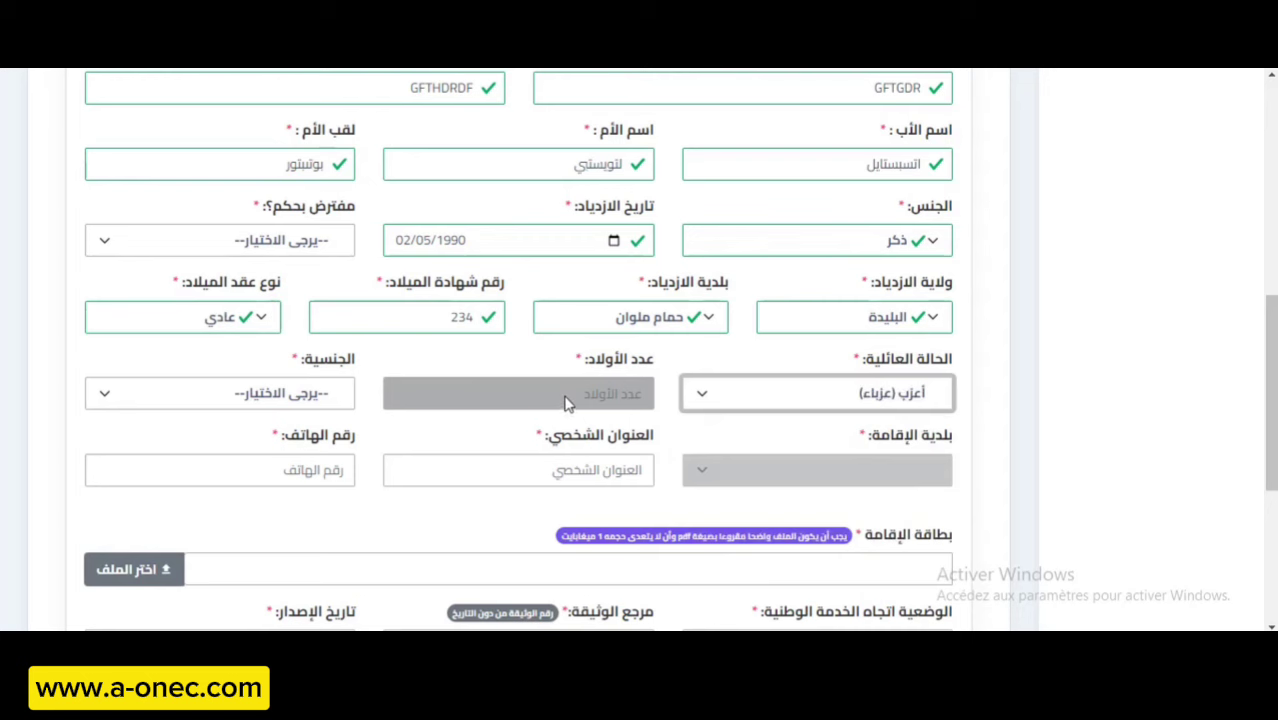
pyautogui.click(324, 403)
pyautogui.click(320, 456)
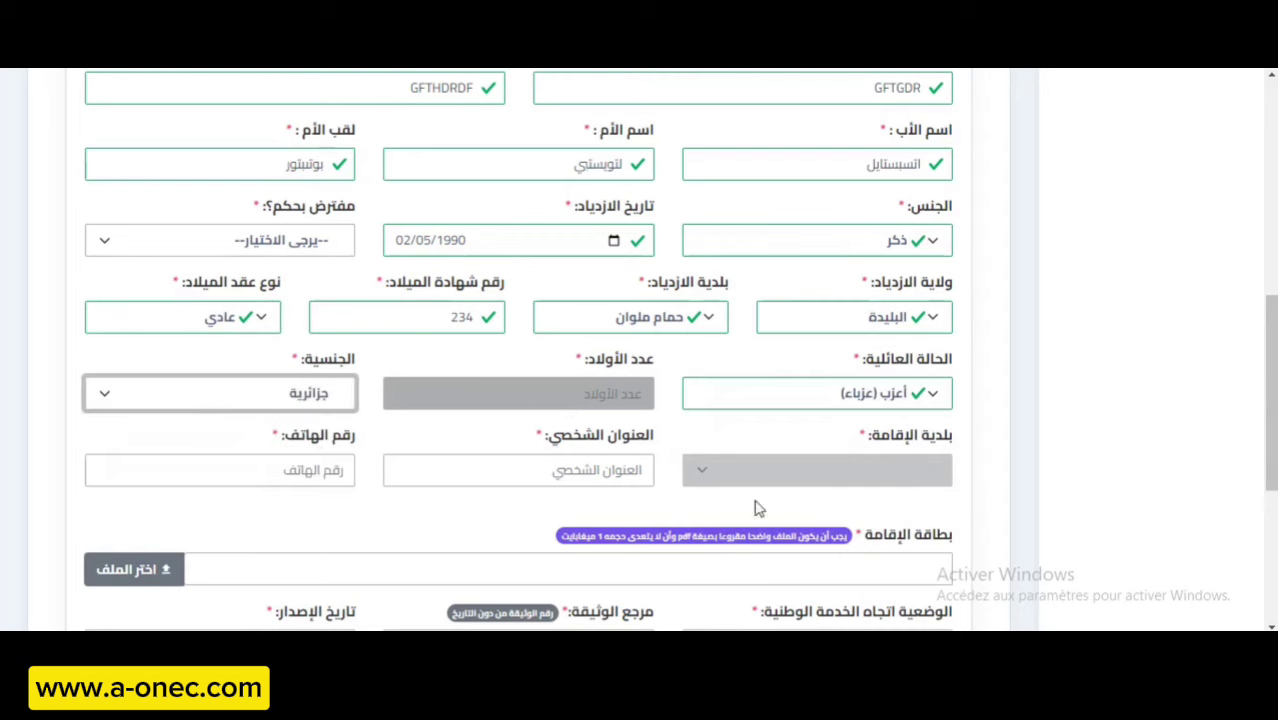
# Enter the personal address, replacing the rejected first entry with a valid one.
pyautogui.click(585, 496)
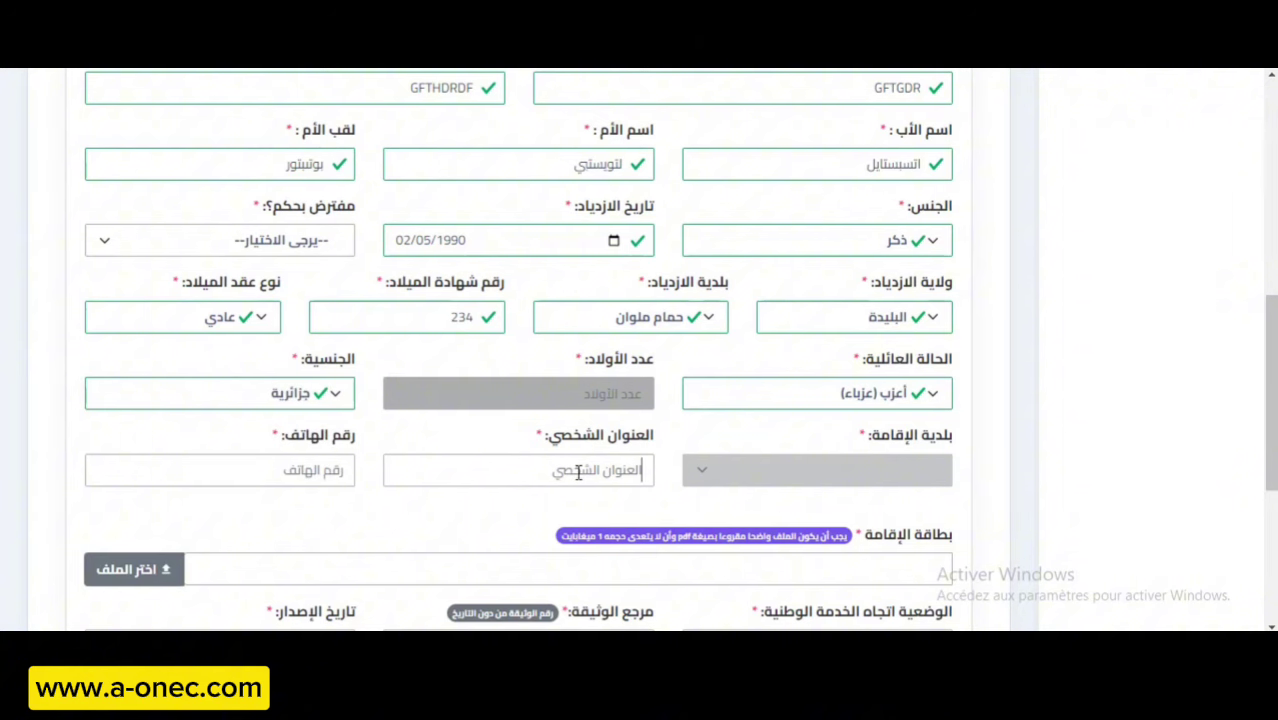
pyautogui.click(577, 472)
pyautogui.write('بتاسيعرايش سعيعصع')
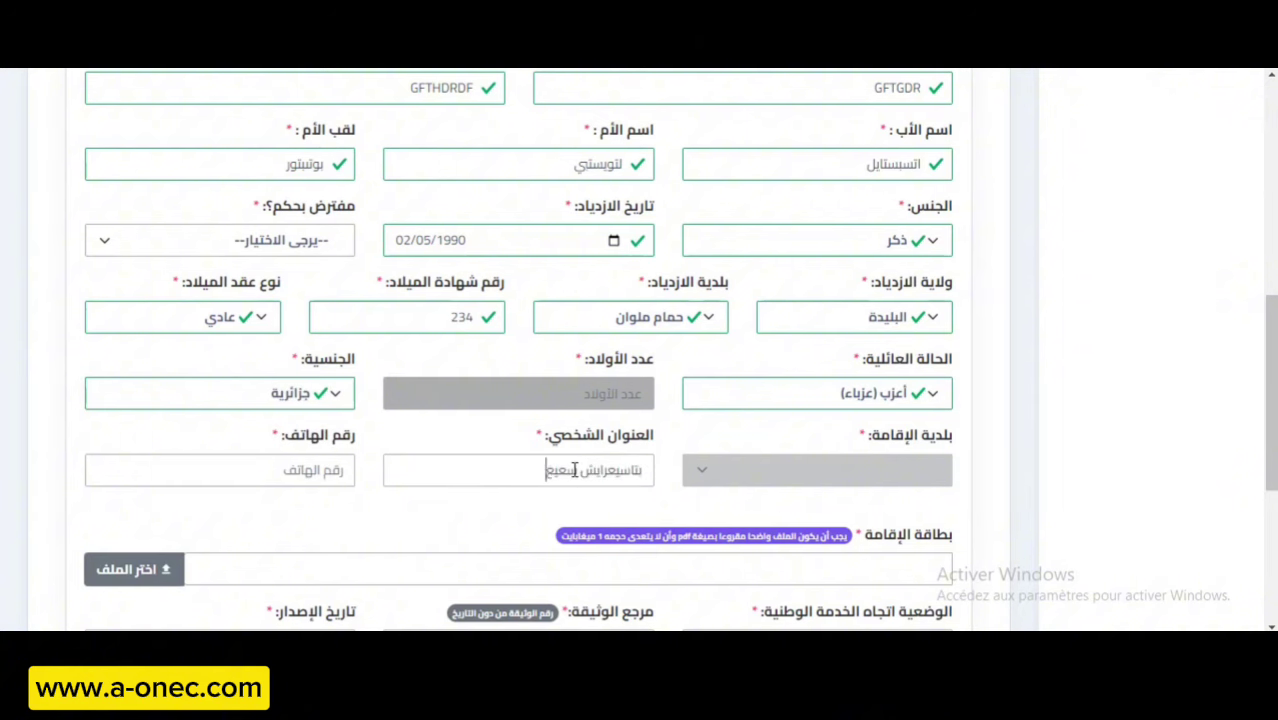
pyautogui.write(' عثبعقتب عغفقفصصثق')
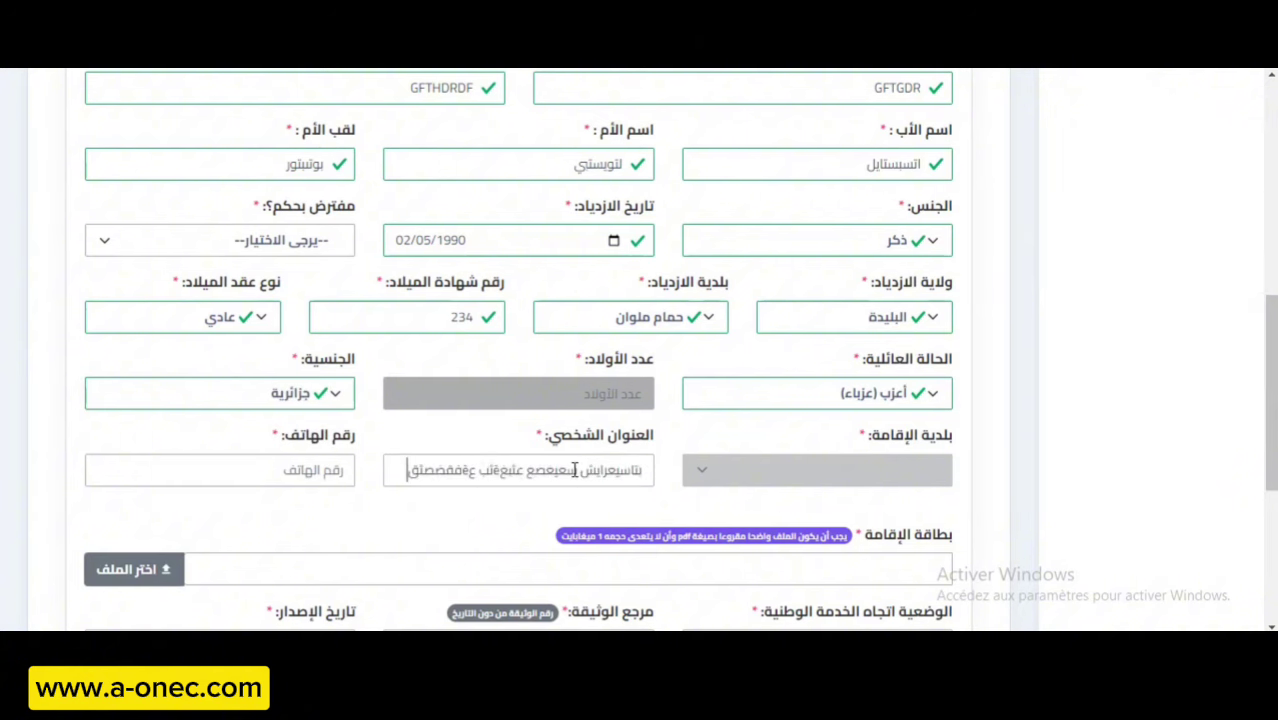
pyautogui.click(319, 469)
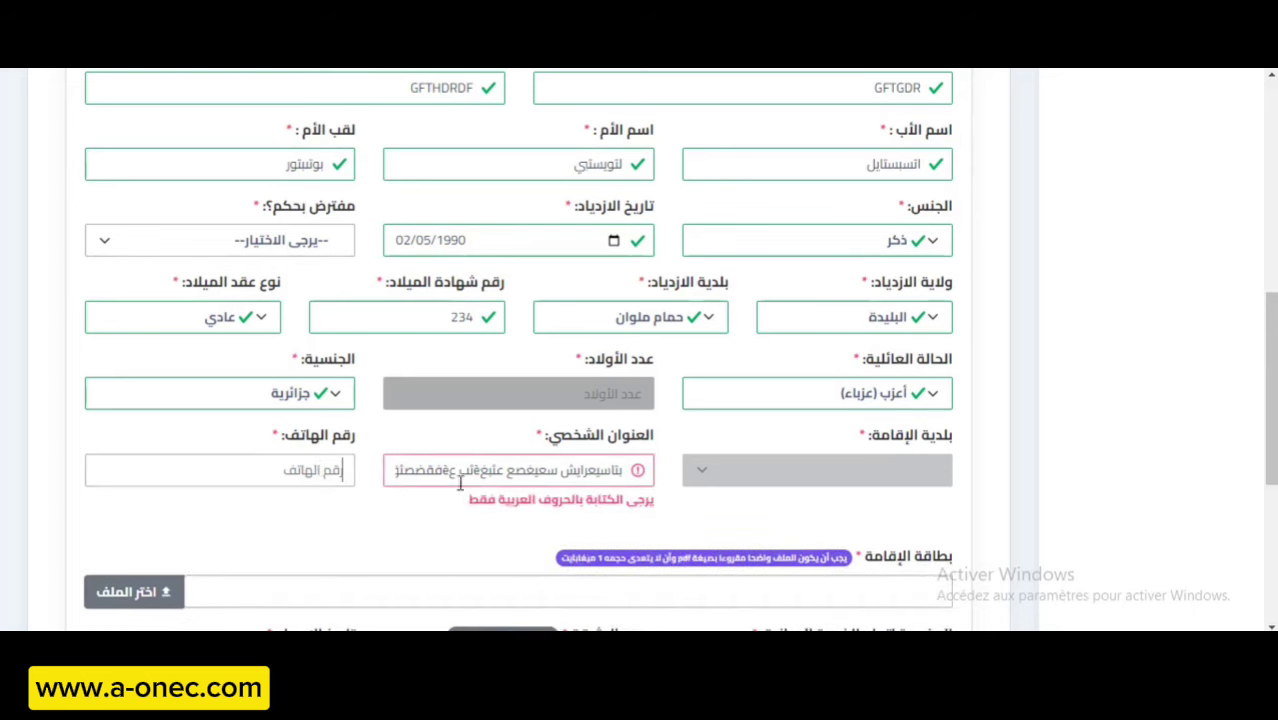
pyautogui.click(497, 470)
pyautogui.hotkey('ctrl', 'a')
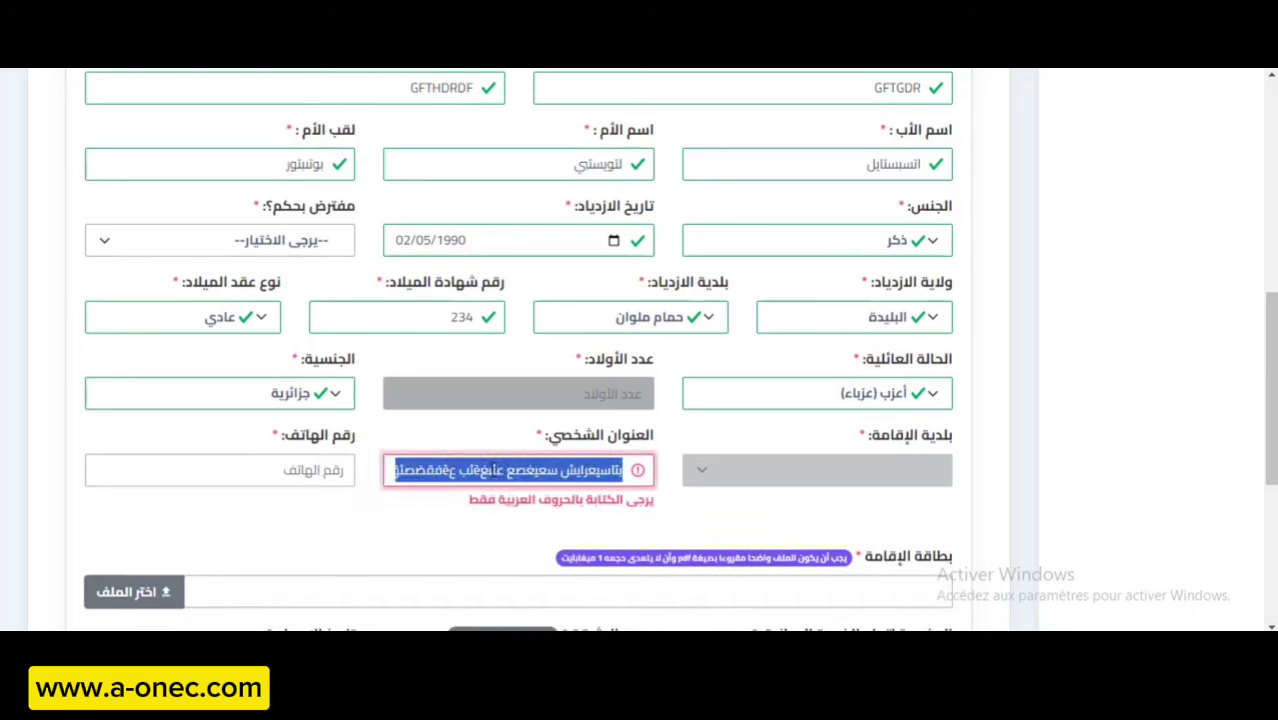
pyautogui.press('BackSpace')
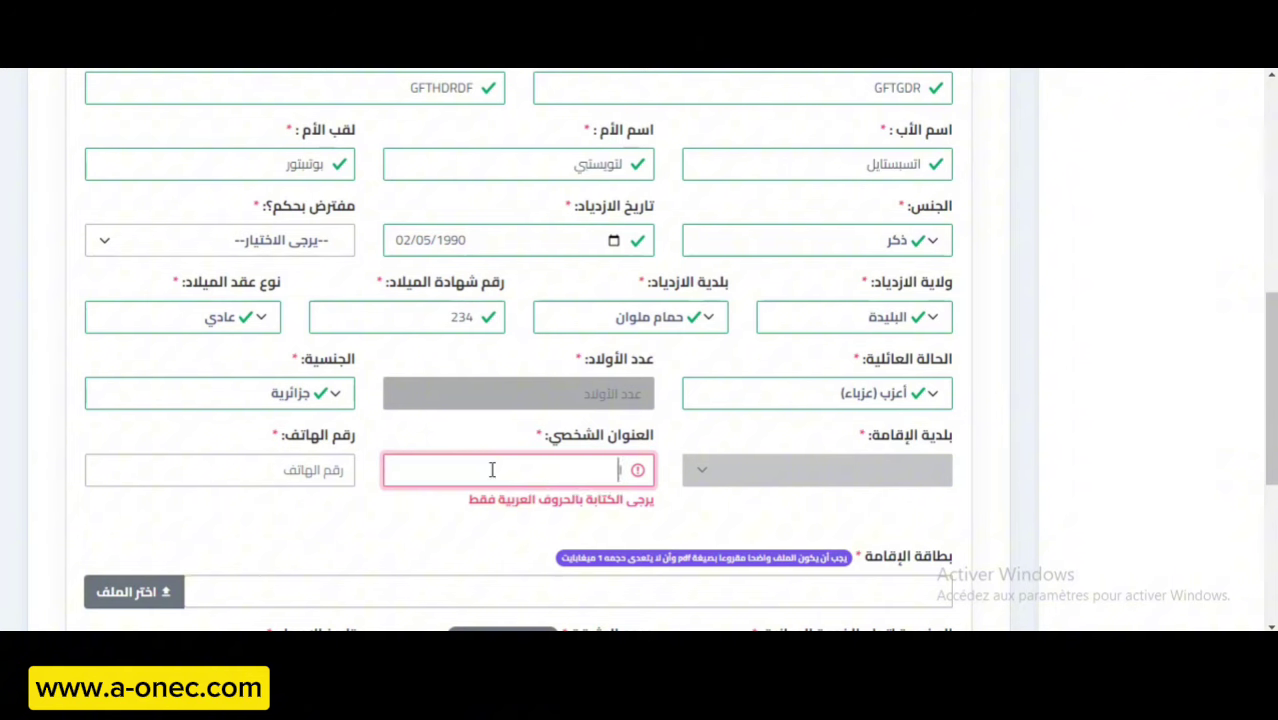
pyautogui.write('البيتي يلبيفل')
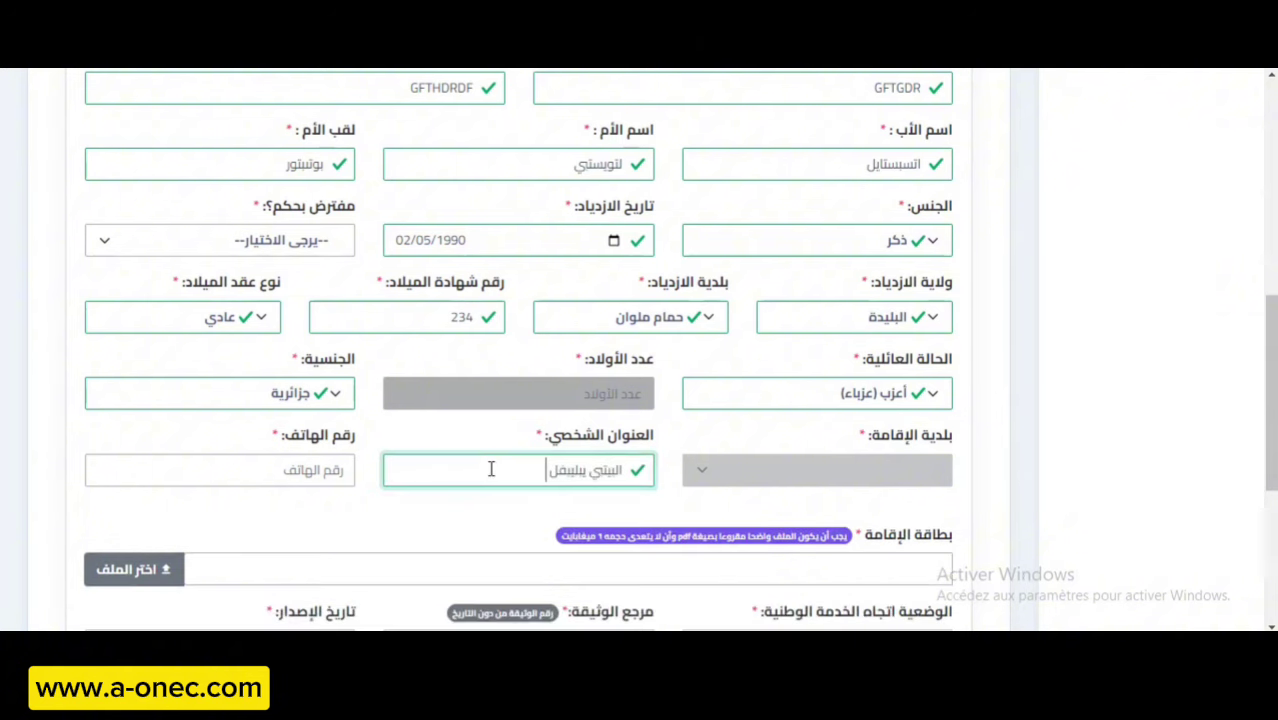
pyautogui.write(' ابابيبالب')
# Enter the candidate's phone number in رقم الهاتف.
pyautogui.click(340, 469)
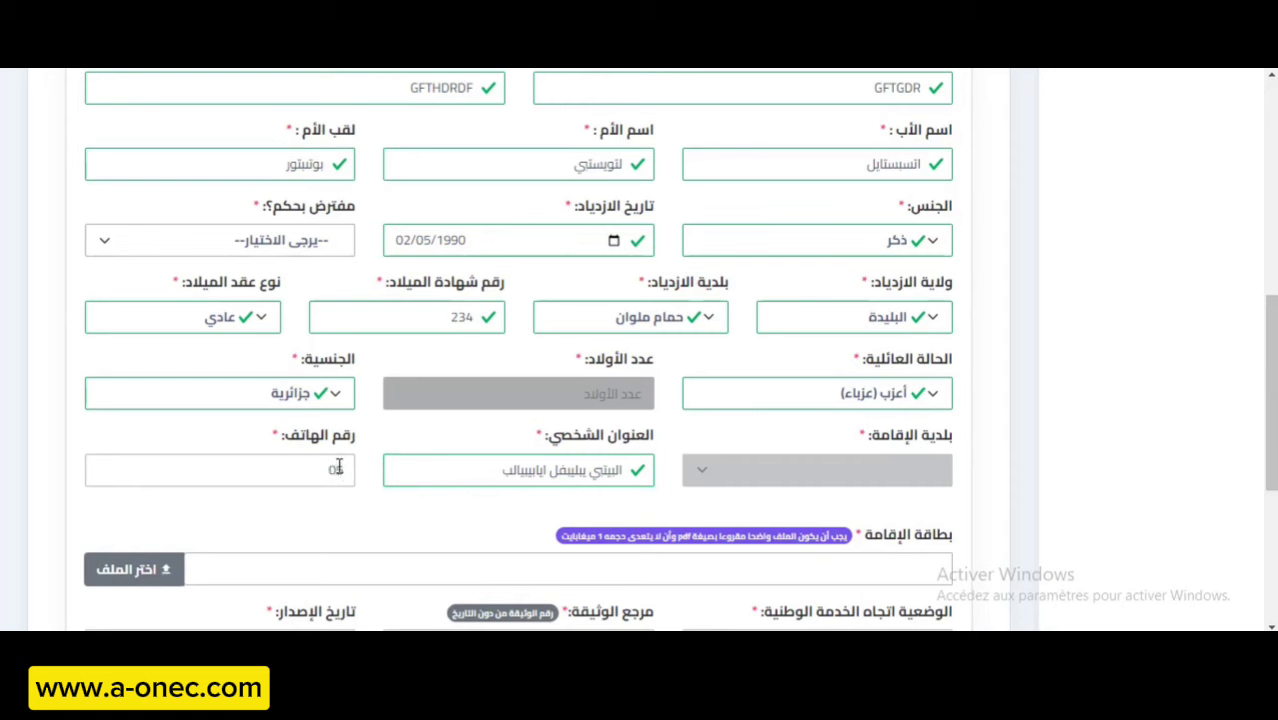
# Upload فرض.pdf under بطاقة الإقامة (residence card).
pyautogui.scroll(-2, 543, 580)
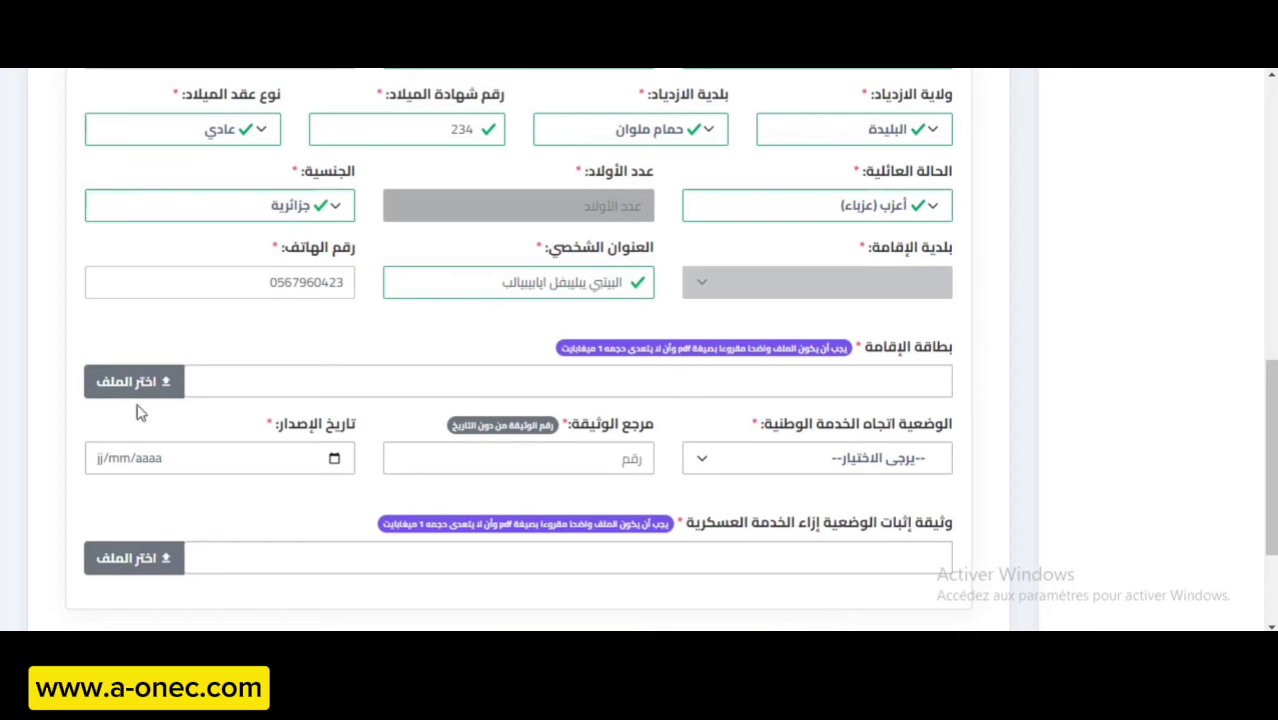
pyautogui.click(108, 386)
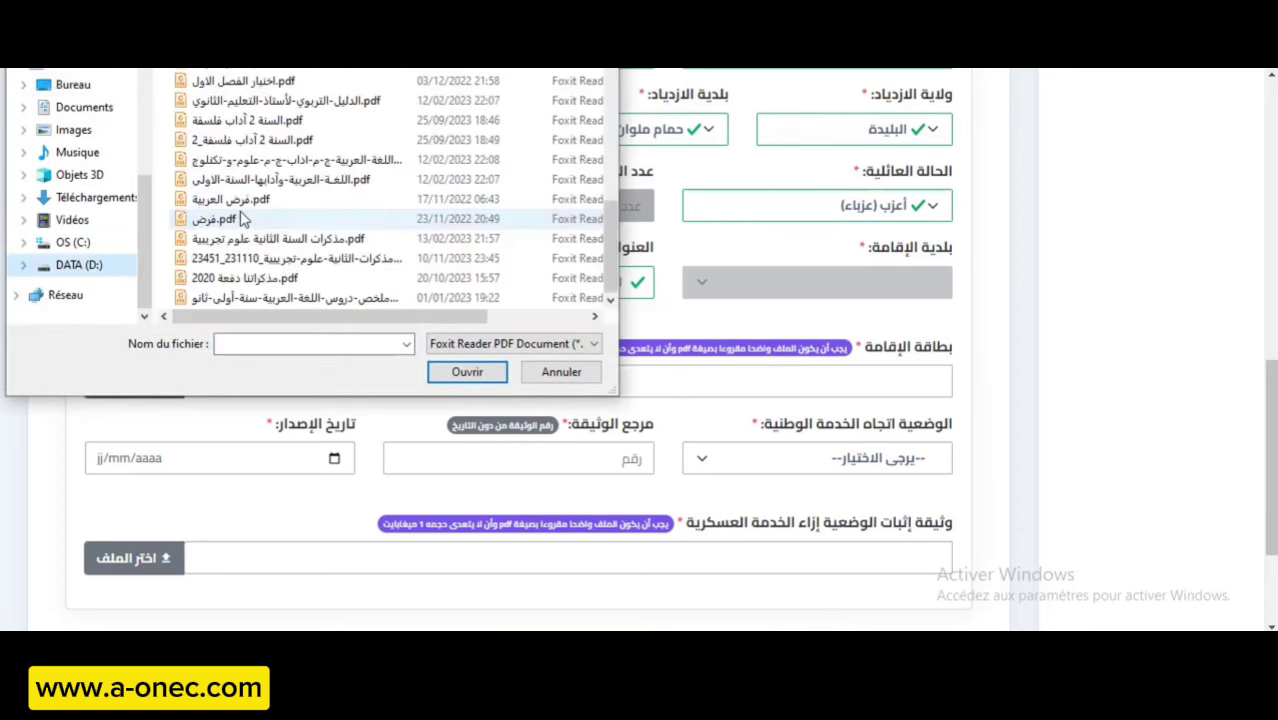
pyautogui.doubleClick(241, 219)
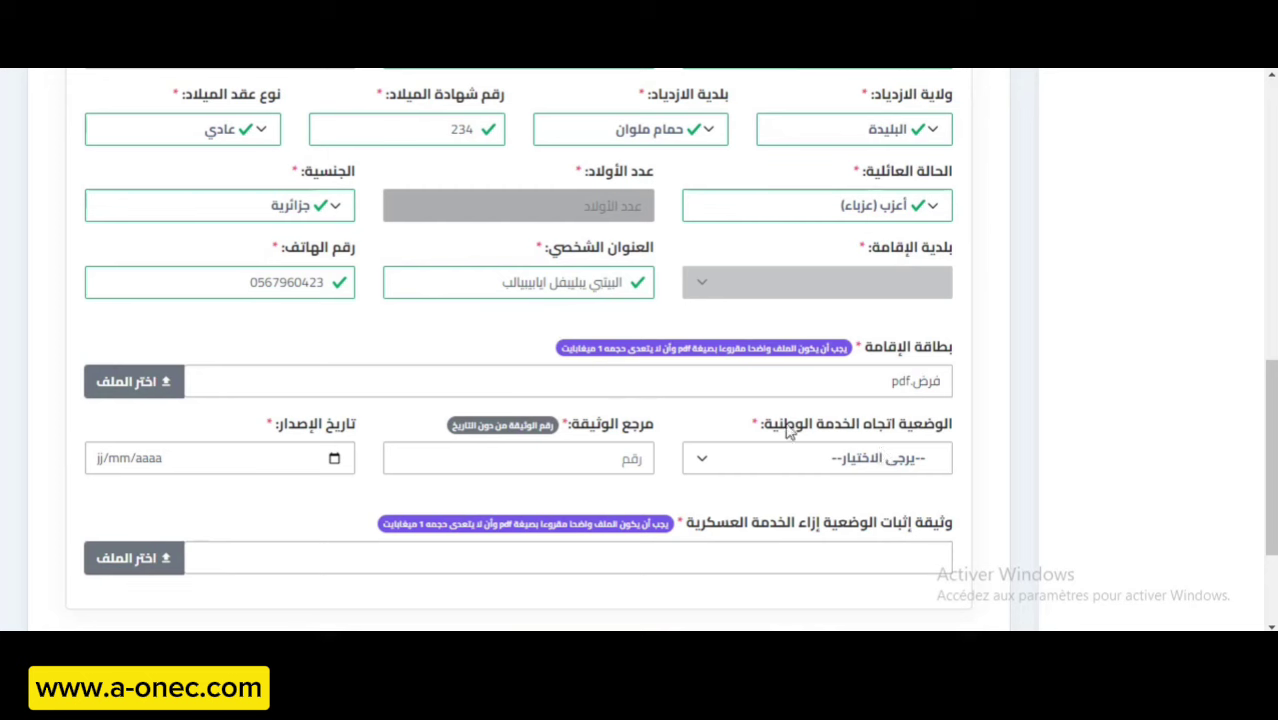
# Set the national service status to معفى (exempt).
pyautogui.click(780, 458)
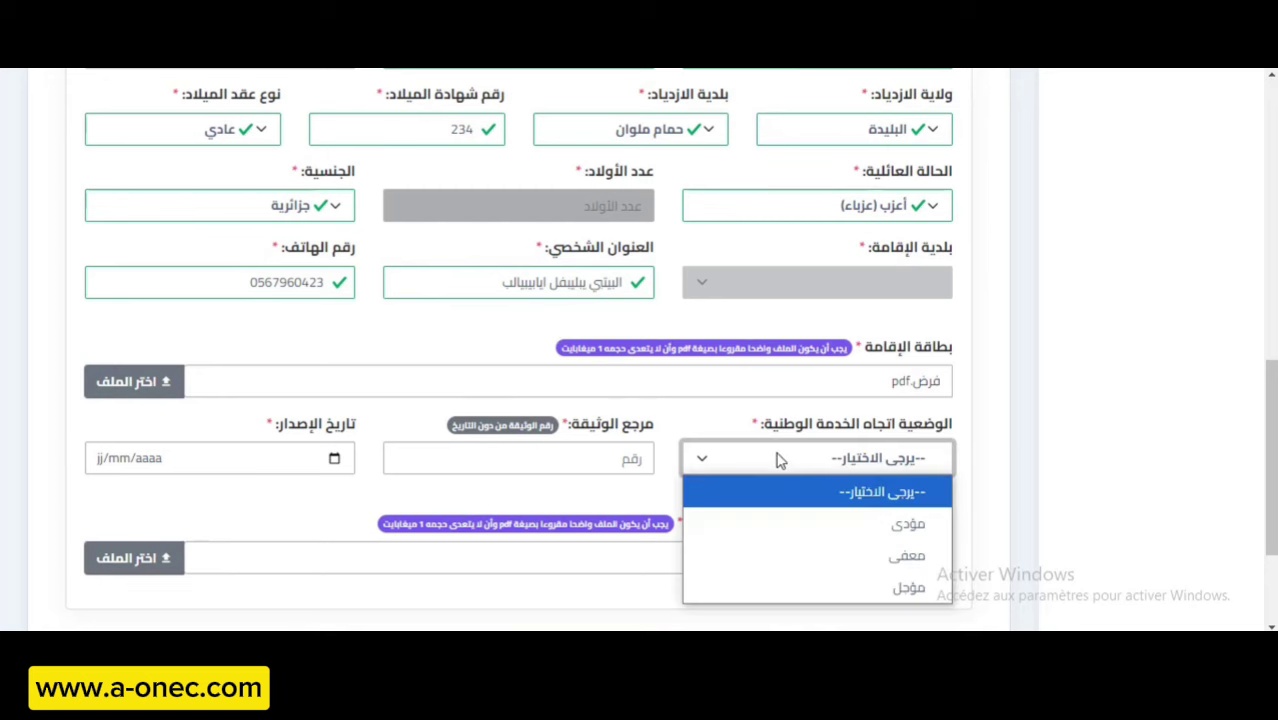
pyautogui.click(791, 515)
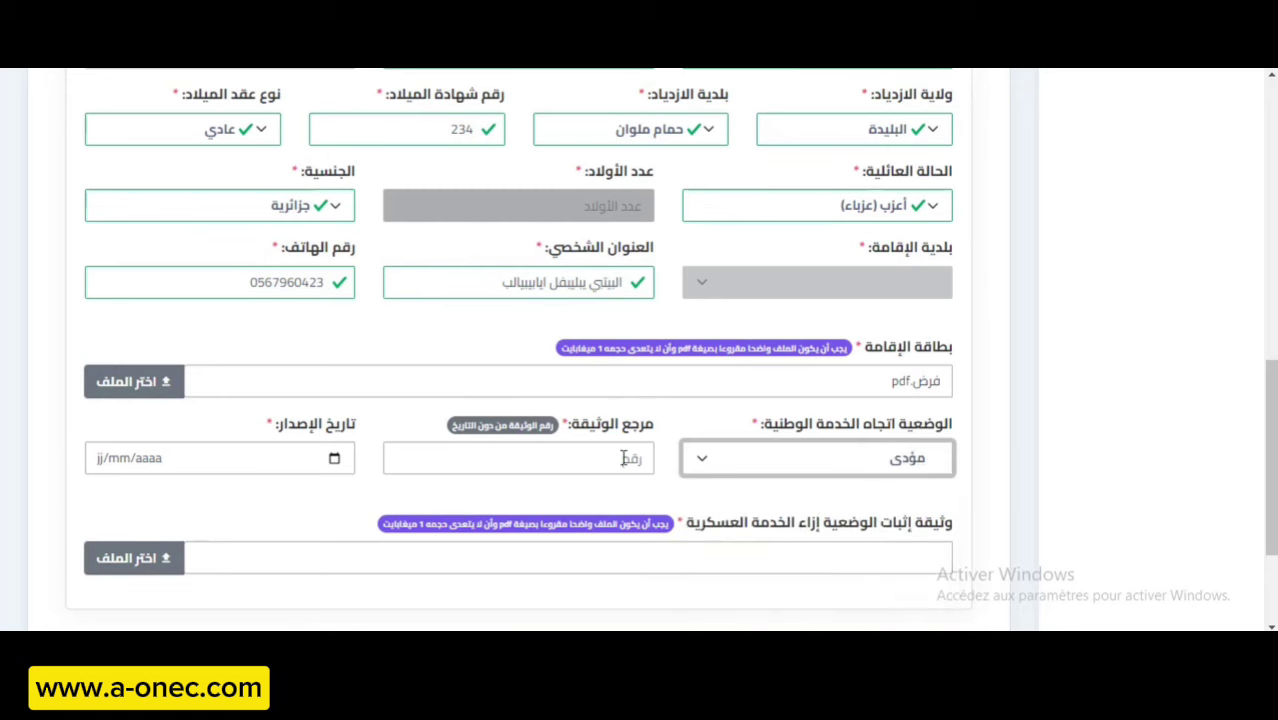
pyautogui.click(846, 462)
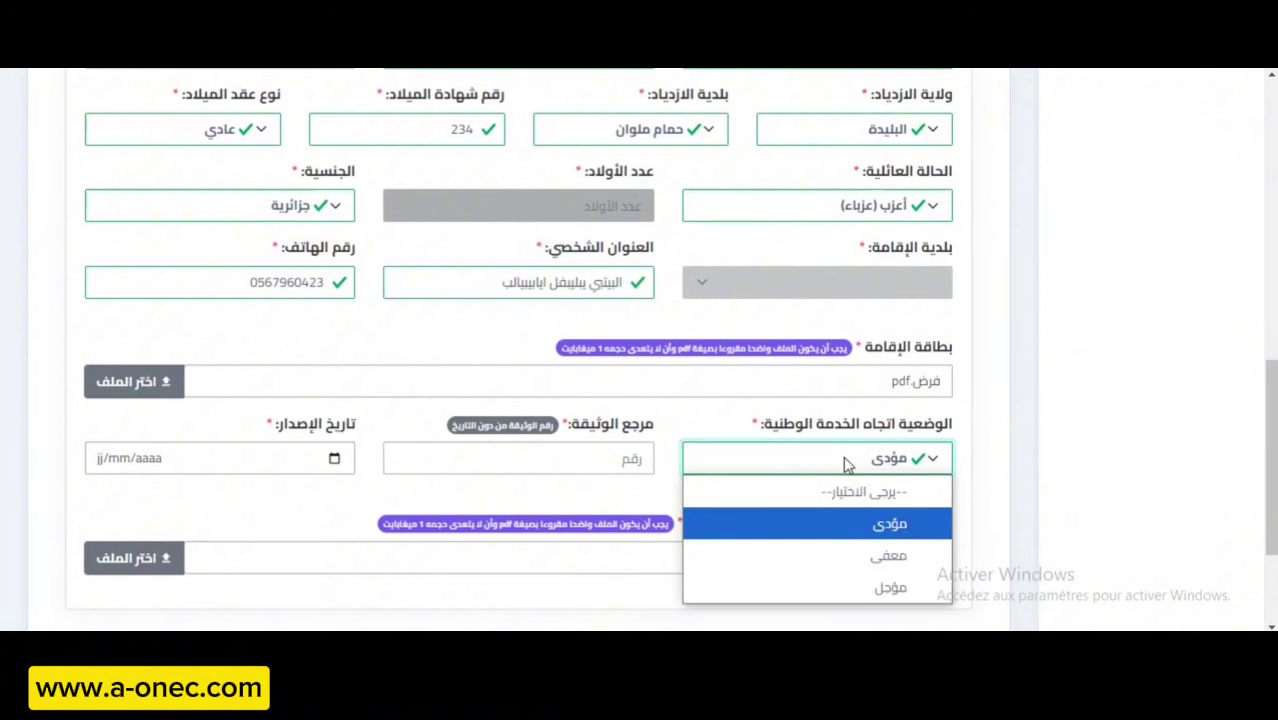
pyautogui.click(870, 586)
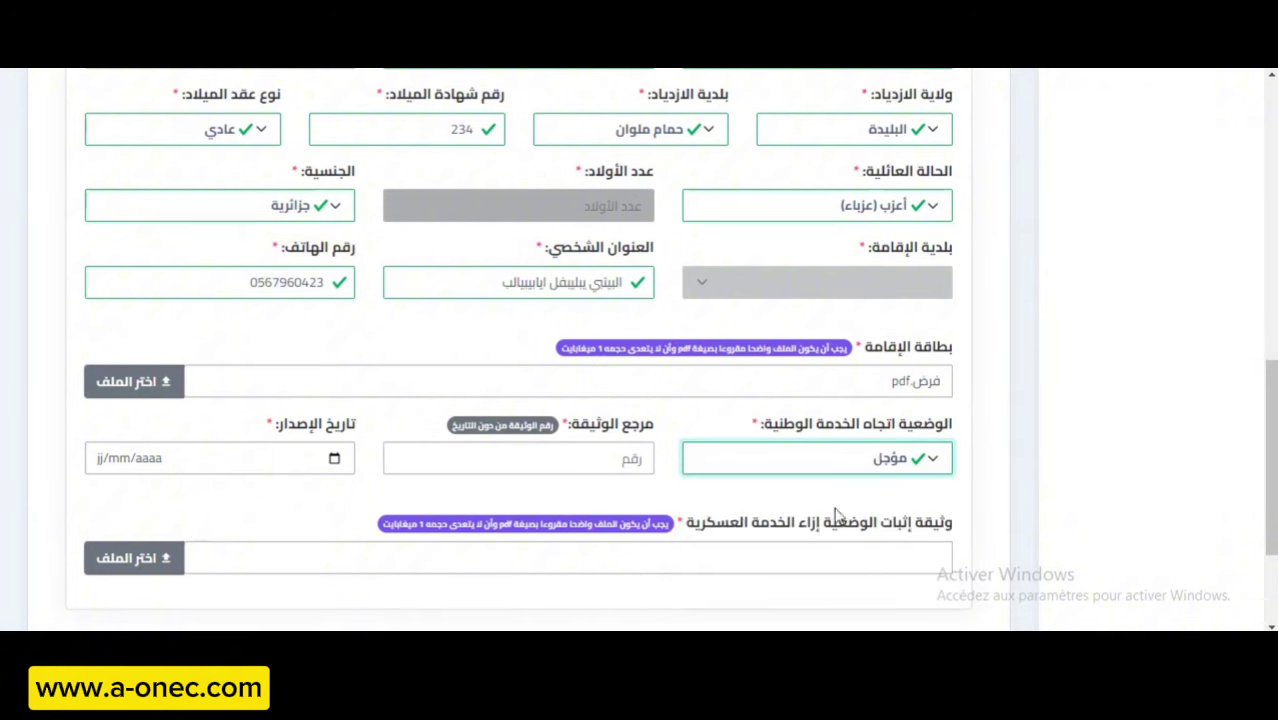
pyautogui.click(808, 470)
pyautogui.click(806, 548)
# Enter document reference 342 and issue date 05/04/2023.
pyautogui.click(634, 460)
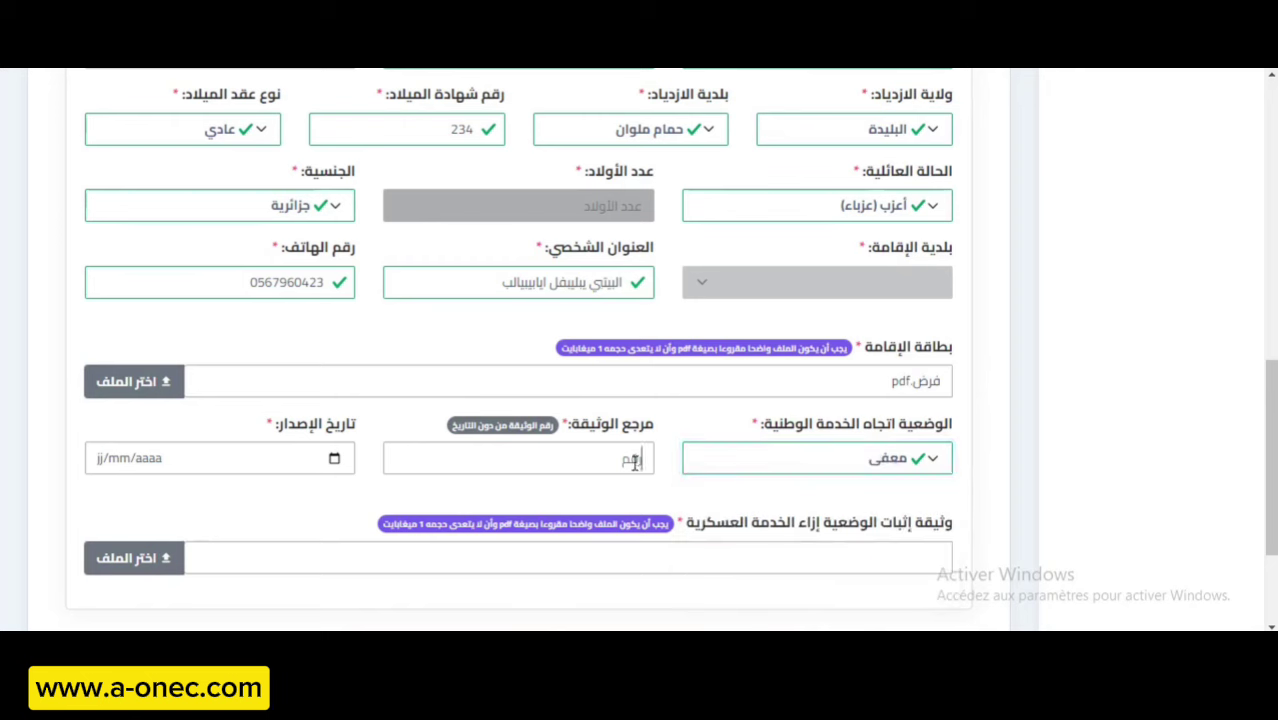
pyautogui.write('342')
pyautogui.click(100, 460)
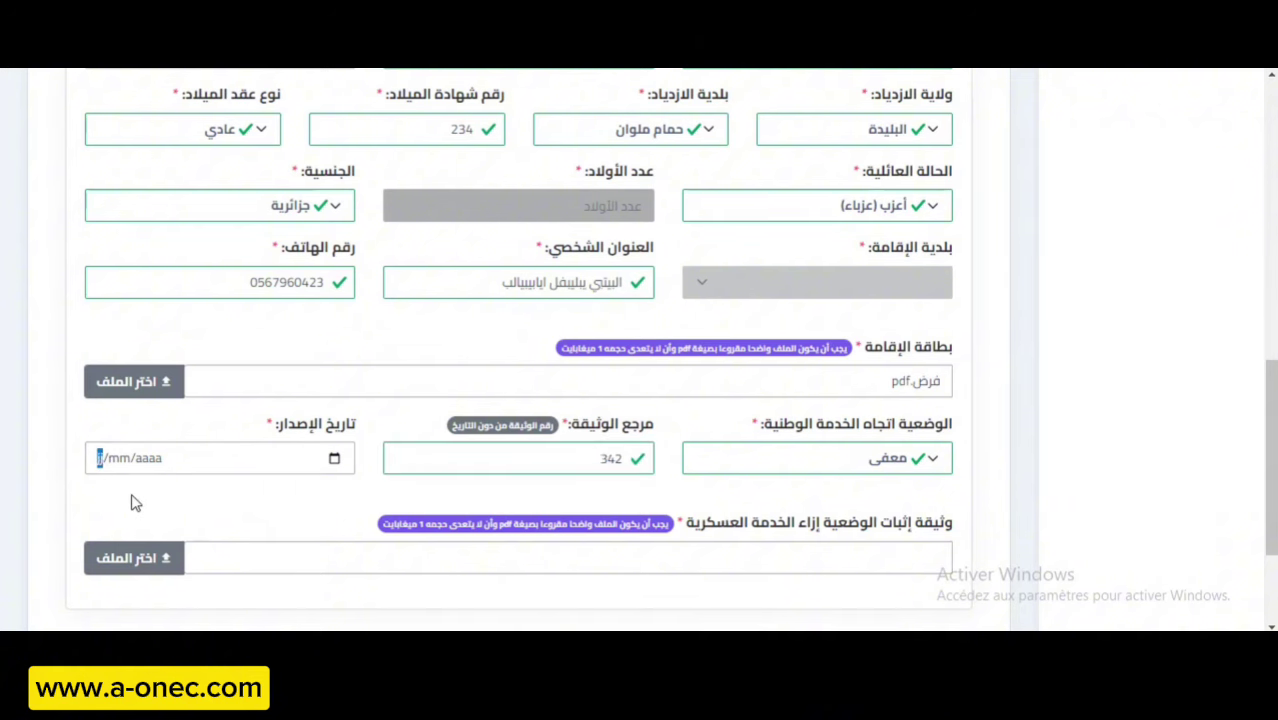
pyautogui.write('05/04/')
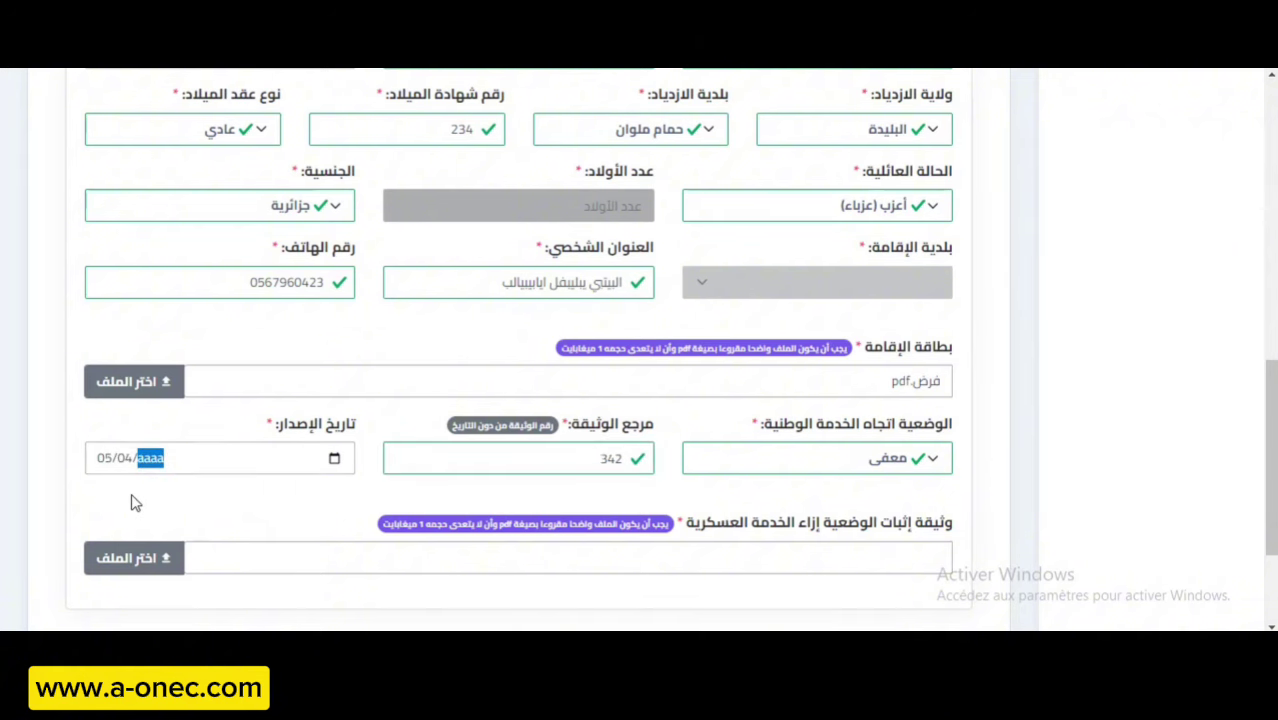
pyautogui.write('0002023')
pyautogui.scroll(-2, 512, 523)
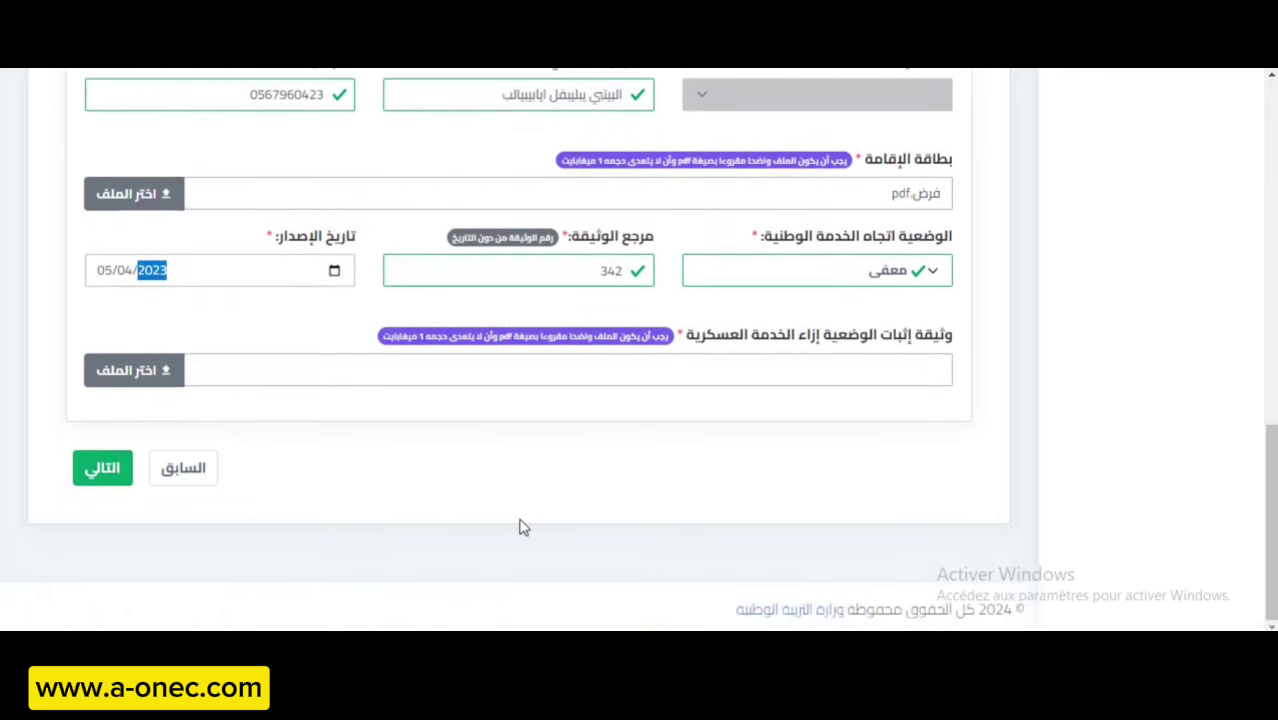
# Upload فرض.pdf as the national-service proof document.
pyautogui.click(127, 372)
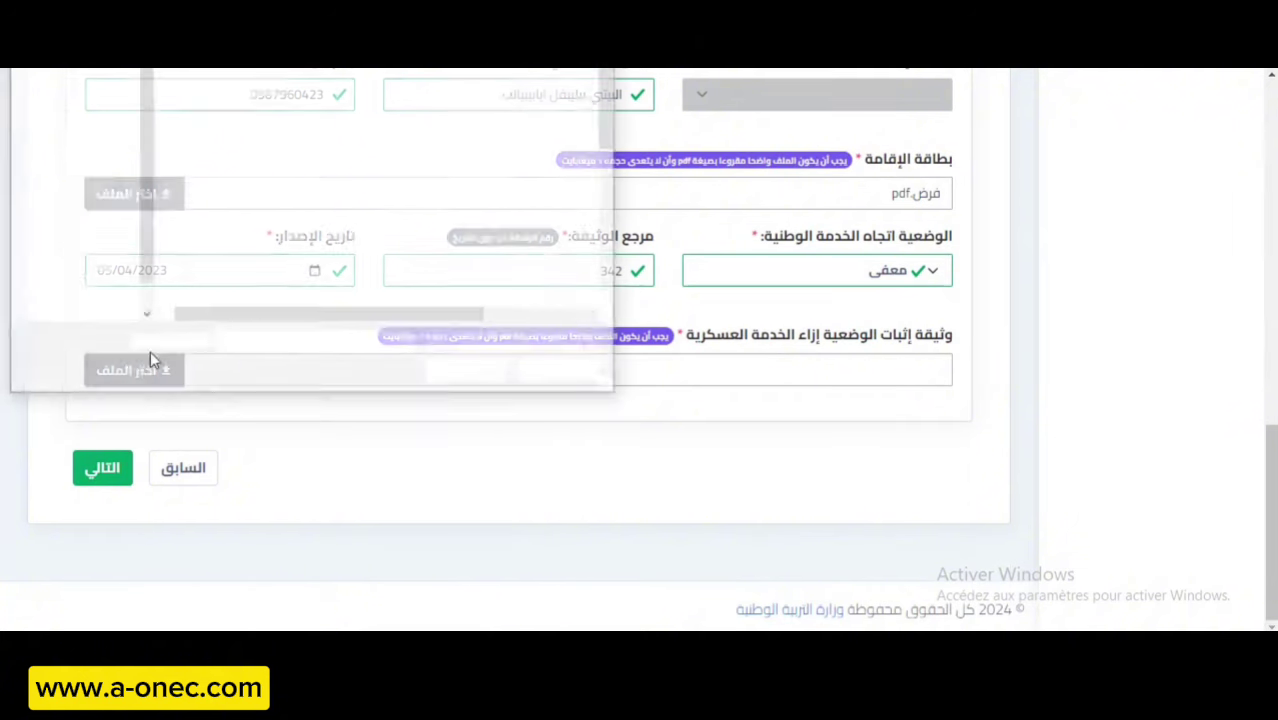
pyautogui.scroll(-3, 320, 258)
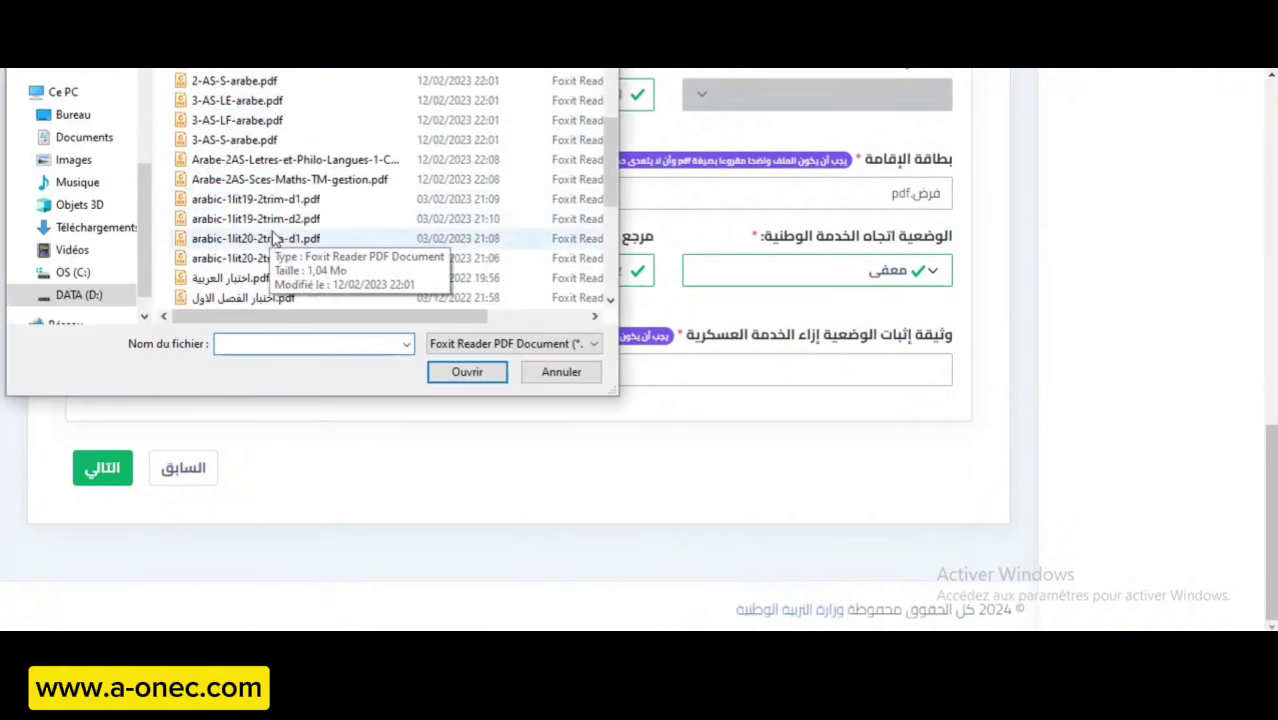
pyautogui.scroll(-4, 305, 258)
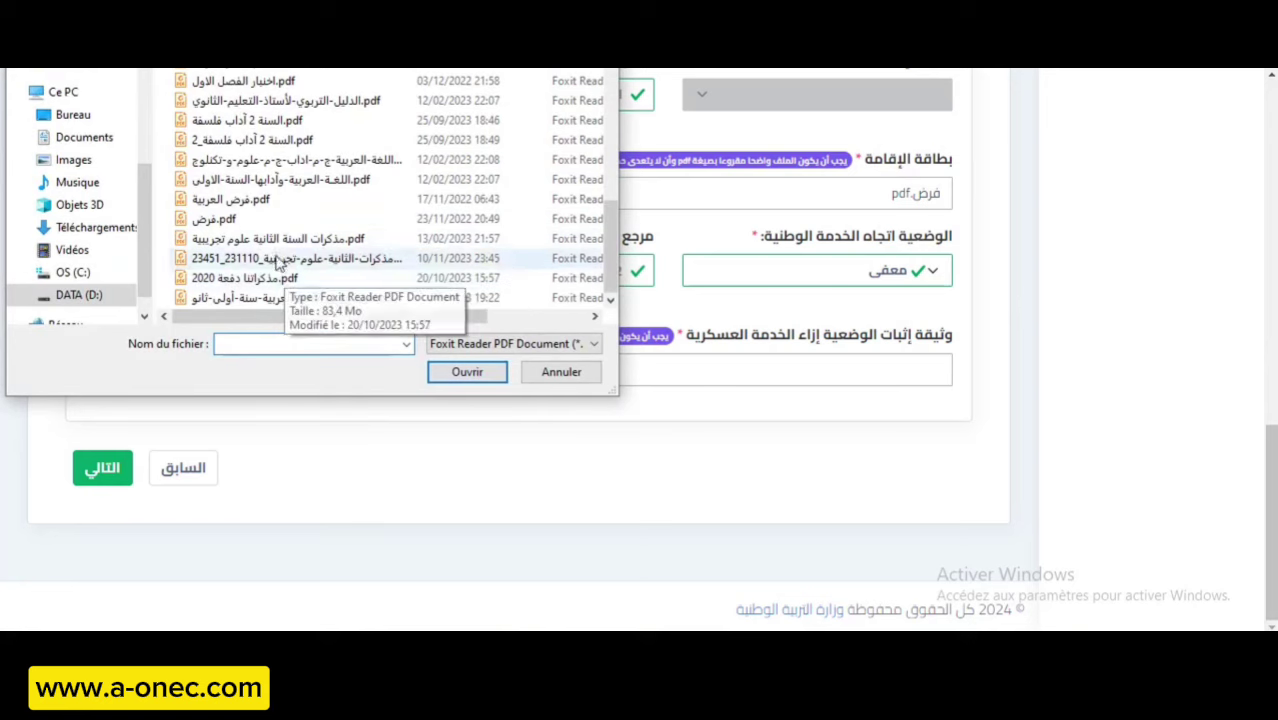
pyautogui.doubleClick(271, 218)
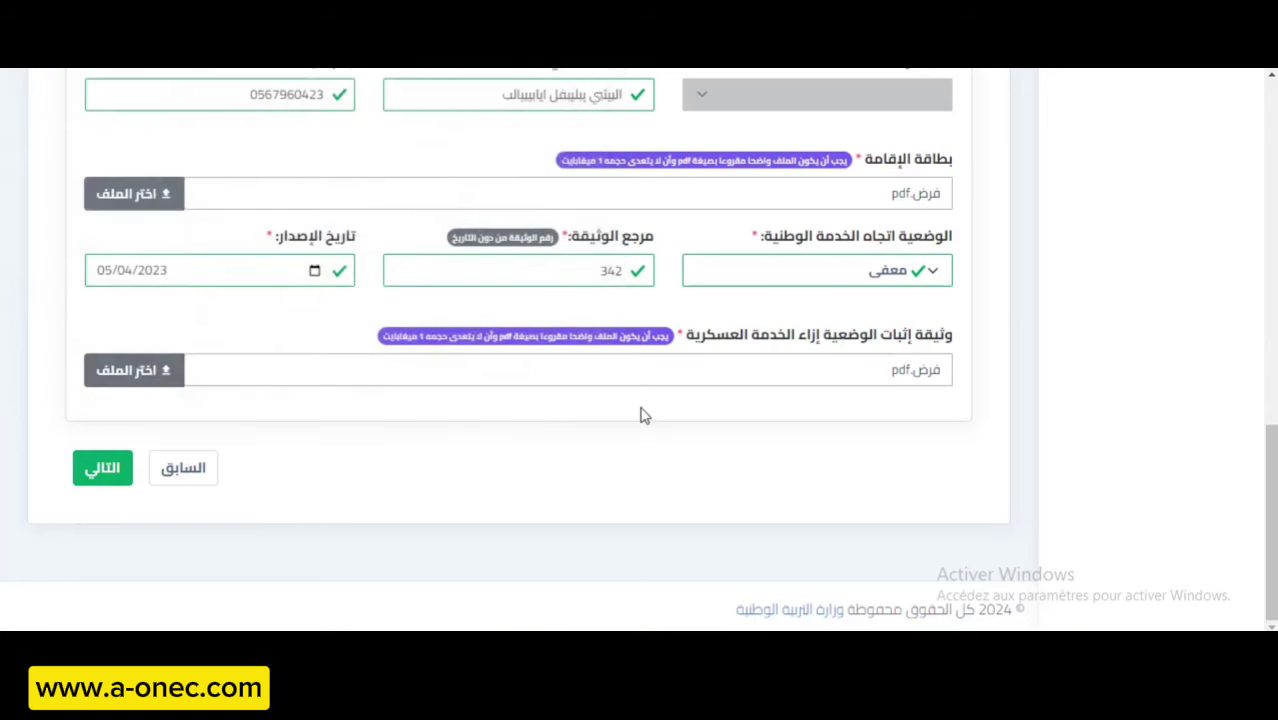
pyautogui.scroll(10, 628, 416)
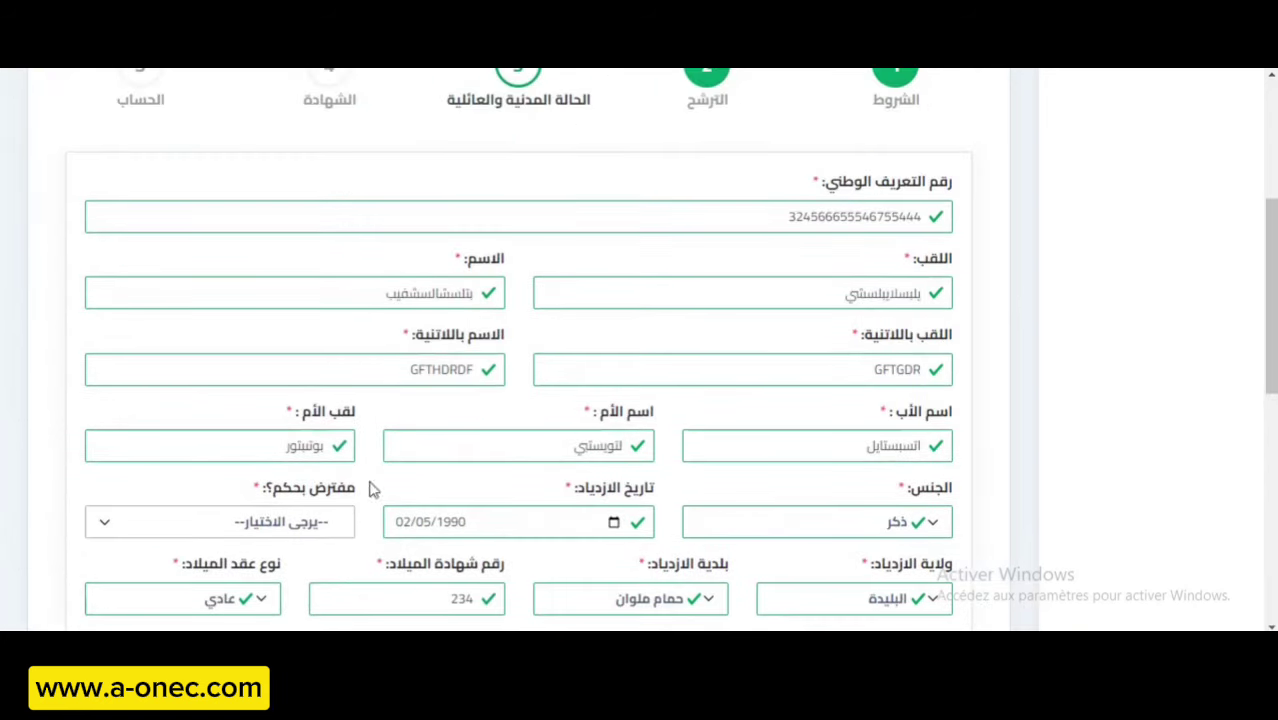
# Answer لا (no) to the مفترض بحكم (presumed-by-judgment) question.
pyautogui.scroll(1, 385, 310)
pyautogui.scroll(-2, 402, 324)
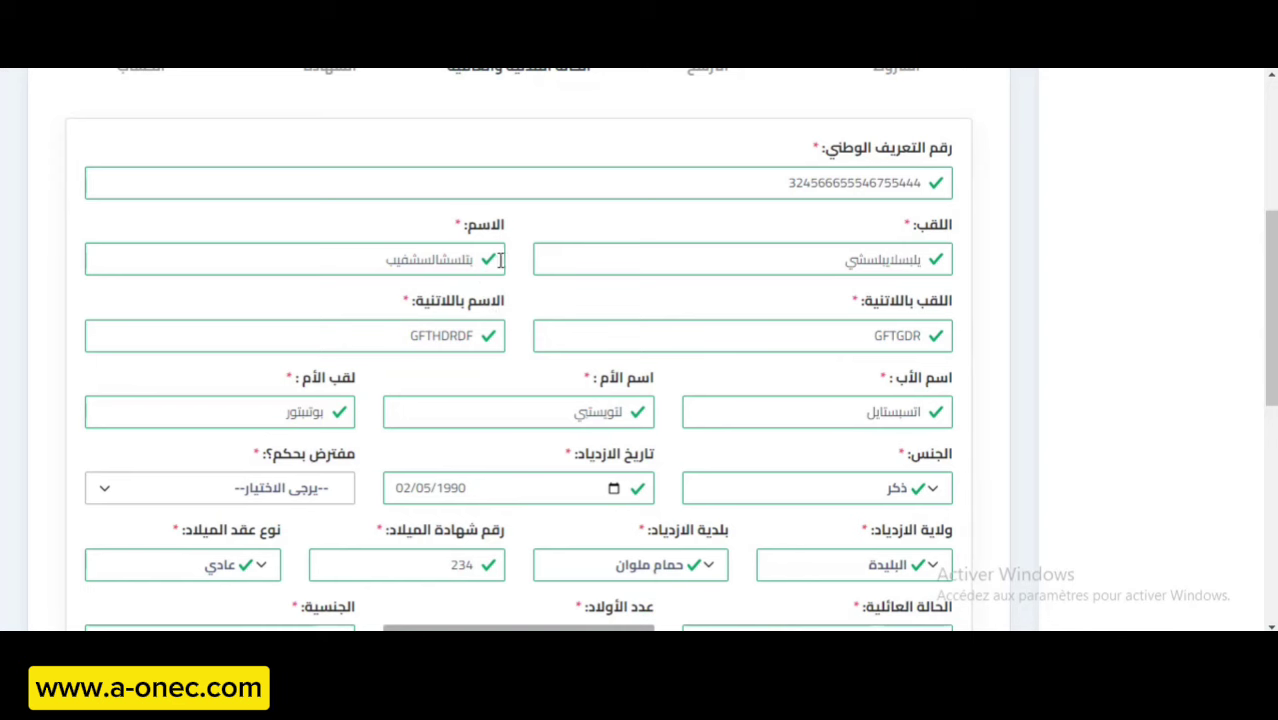
pyautogui.scroll(-3, 495, 295)
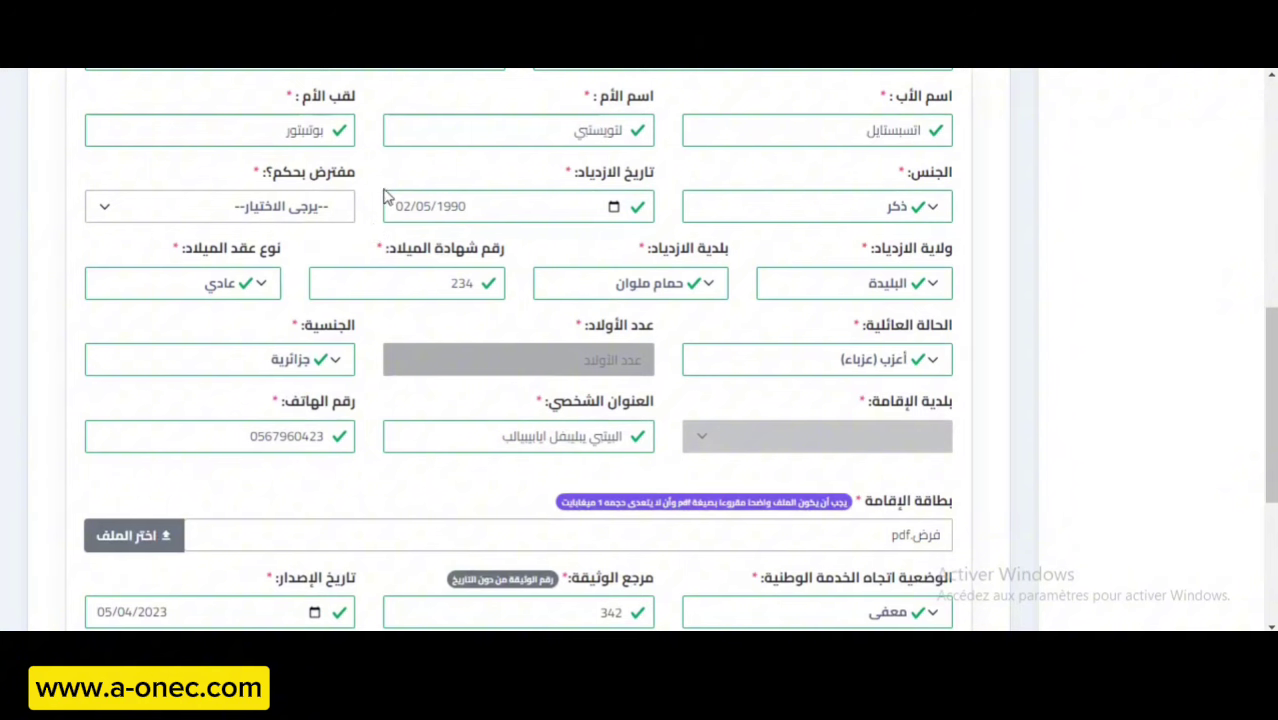
pyautogui.click(253, 207)
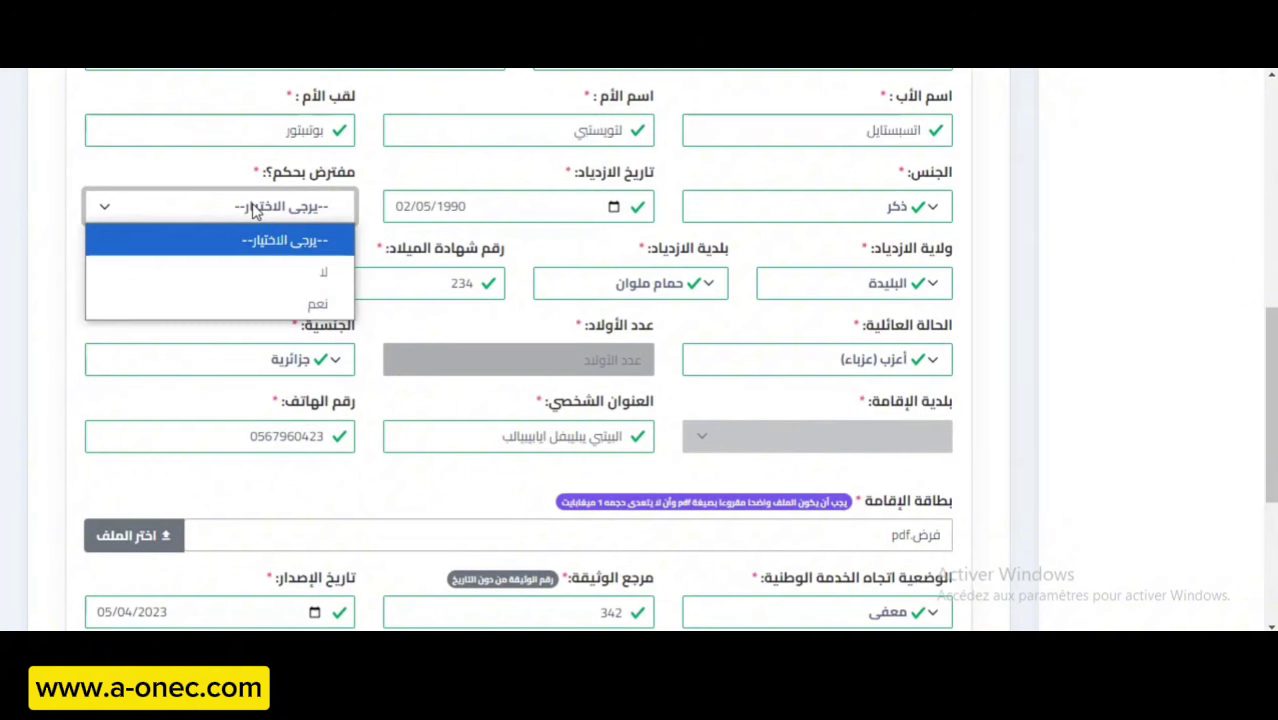
pyautogui.click(262, 264)
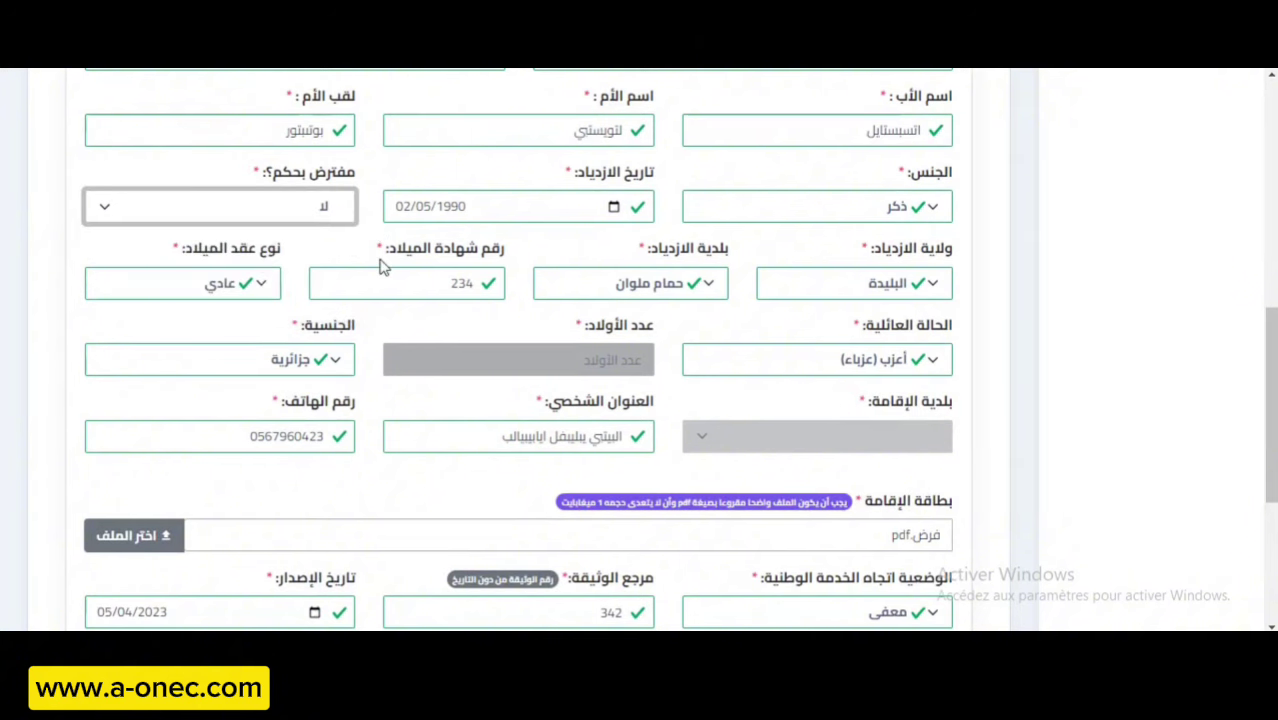
pyautogui.scroll(1, 386, 268)
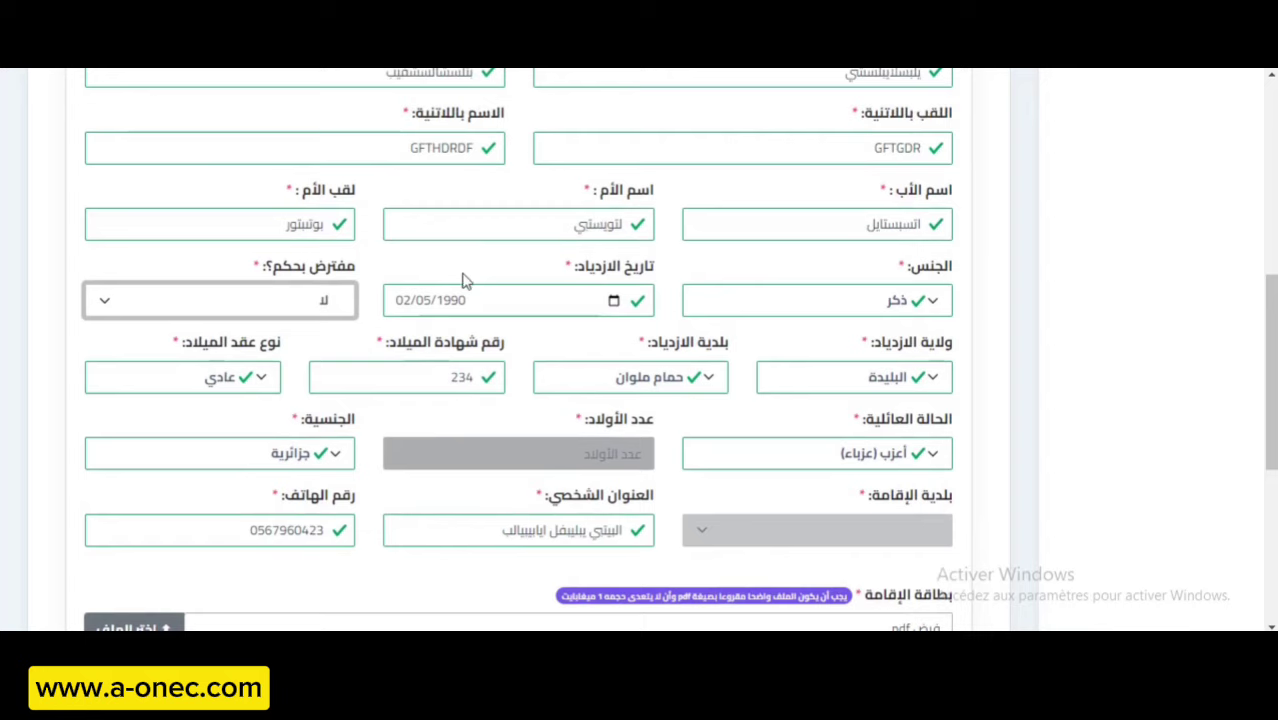
pyautogui.scroll(1, 463, 281)
pyautogui.scroll(-5, 465, 282)
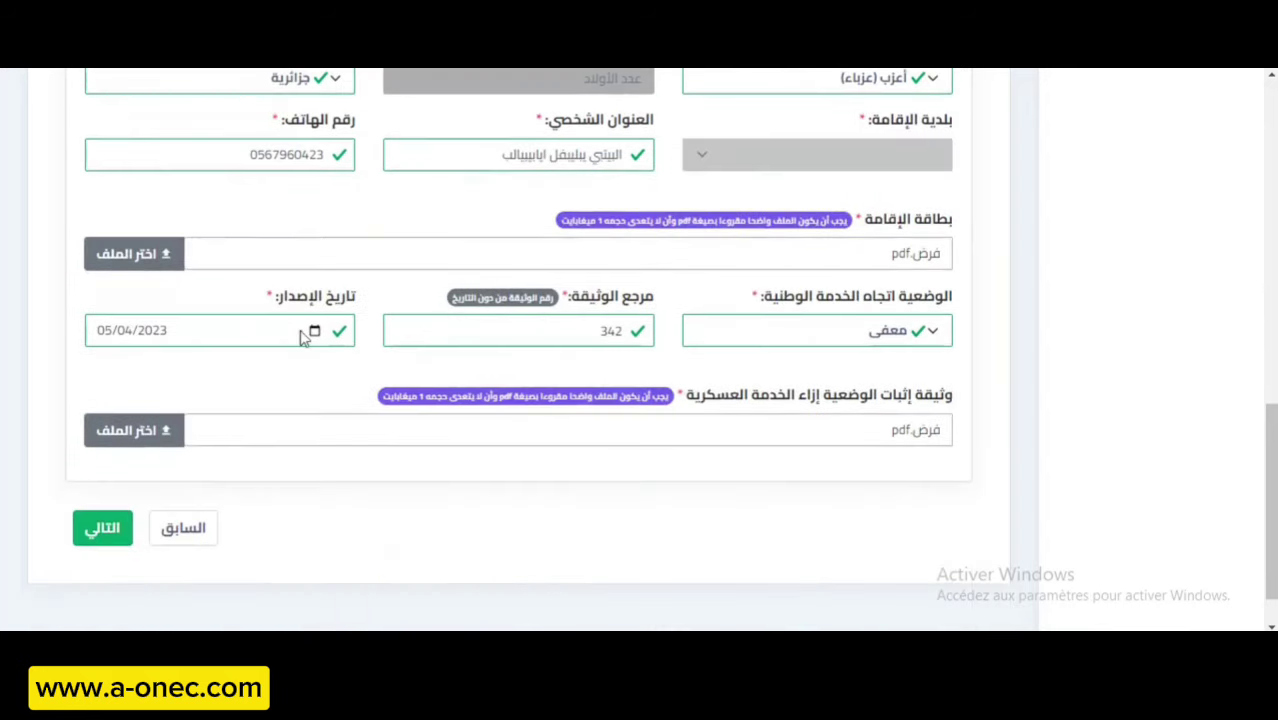
# Advance to the certificate step and select ليسانس as the certificate name.
pyautogui.click(101, 530)
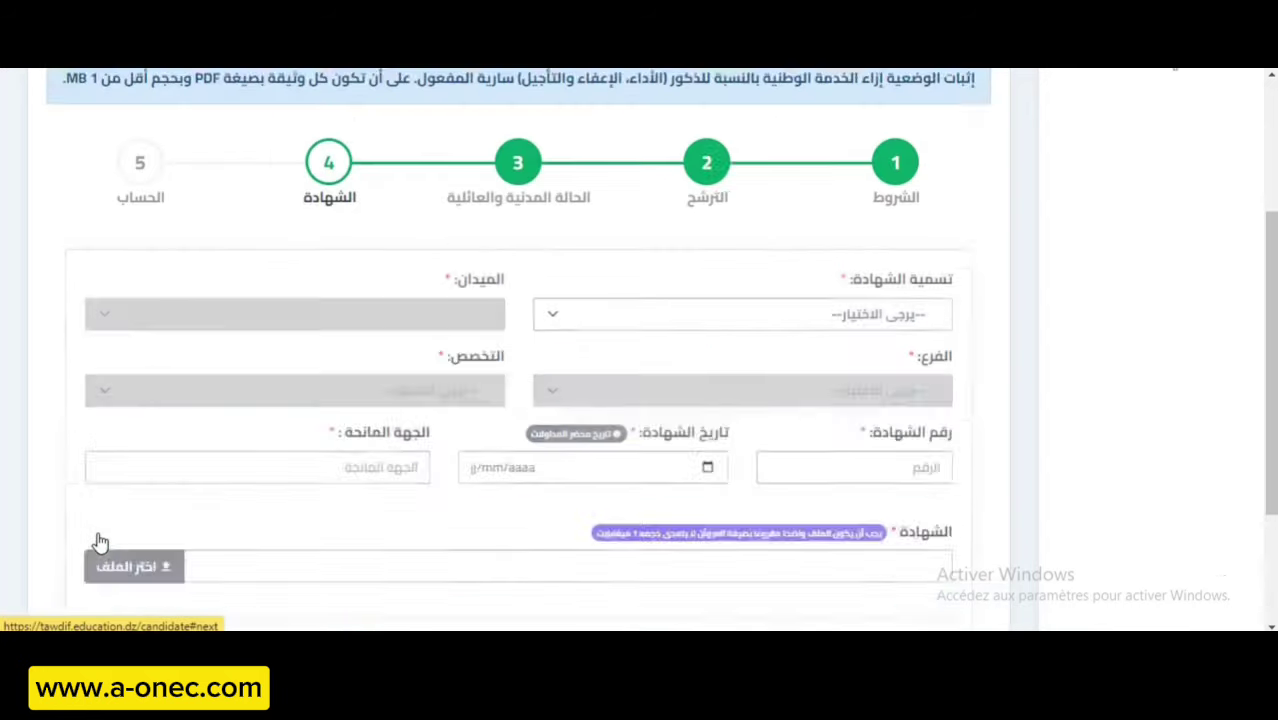
pyautogui.scroll(-1, 670, 390)
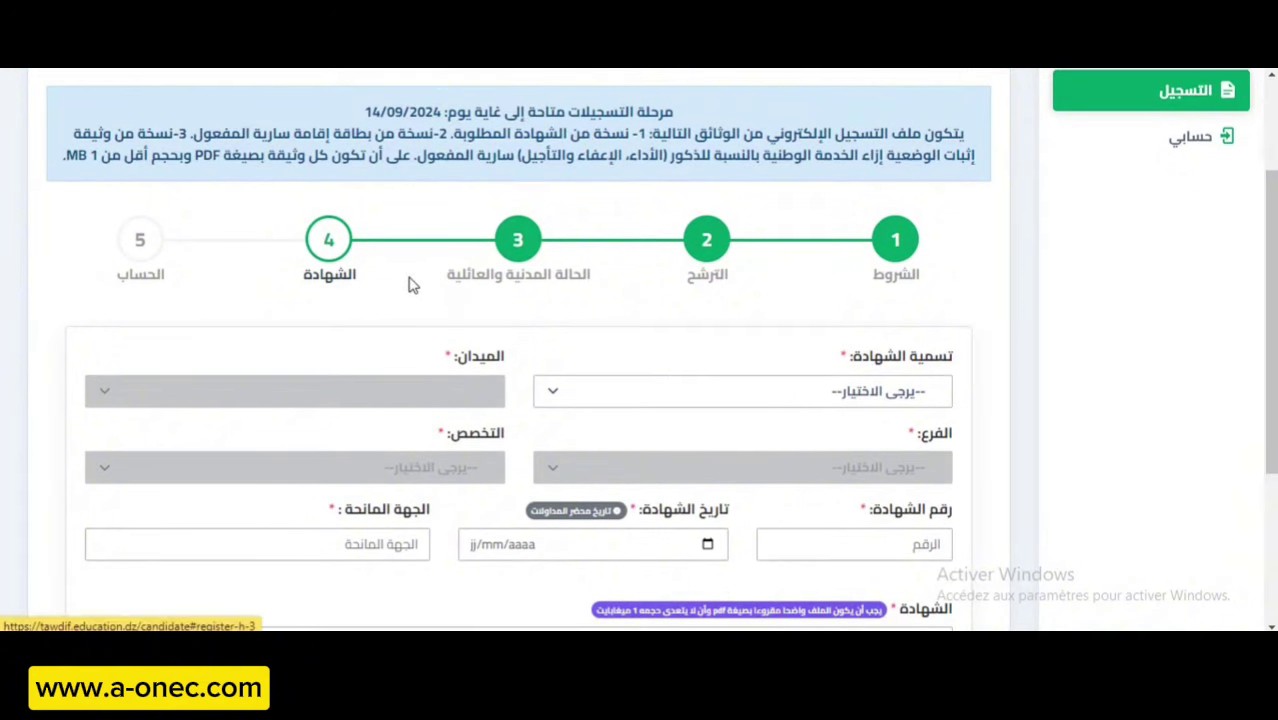
pyautogui.scroll(-2, 653, 371)
pyautogui.scroll(2, 651, 366)
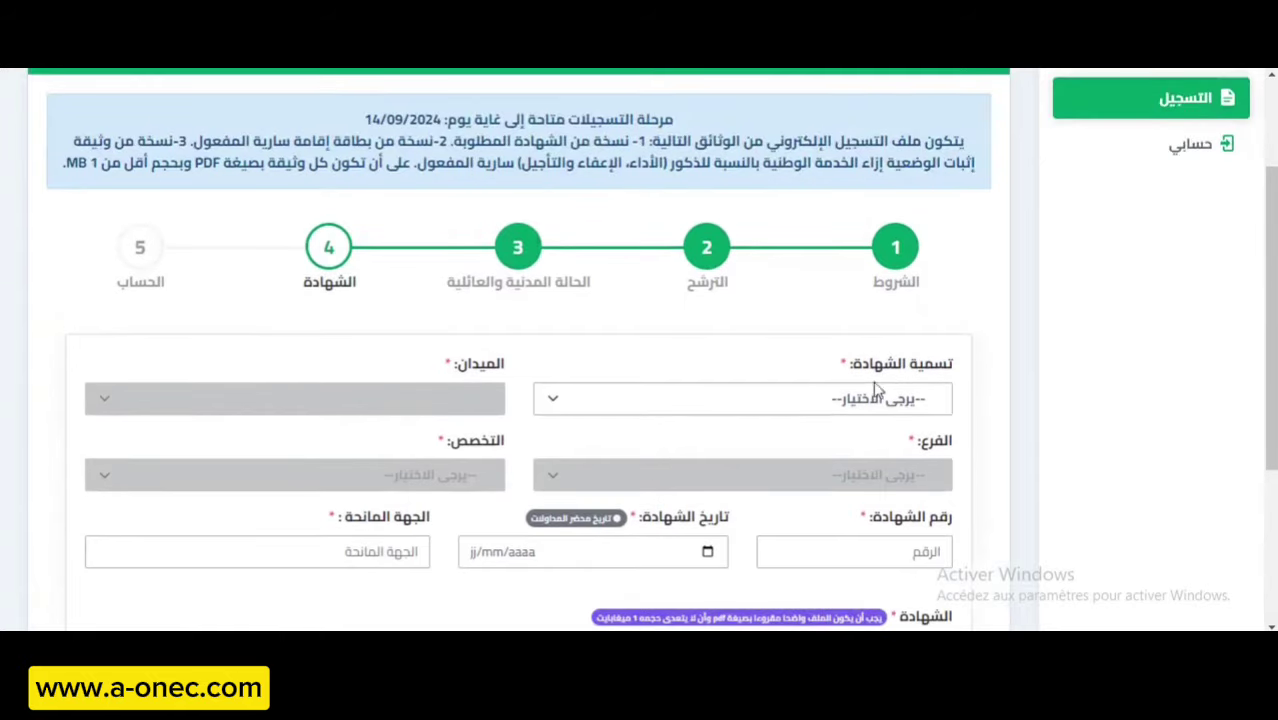
pyautogui.click(812, 392)
pyautogui.click(817, 469)
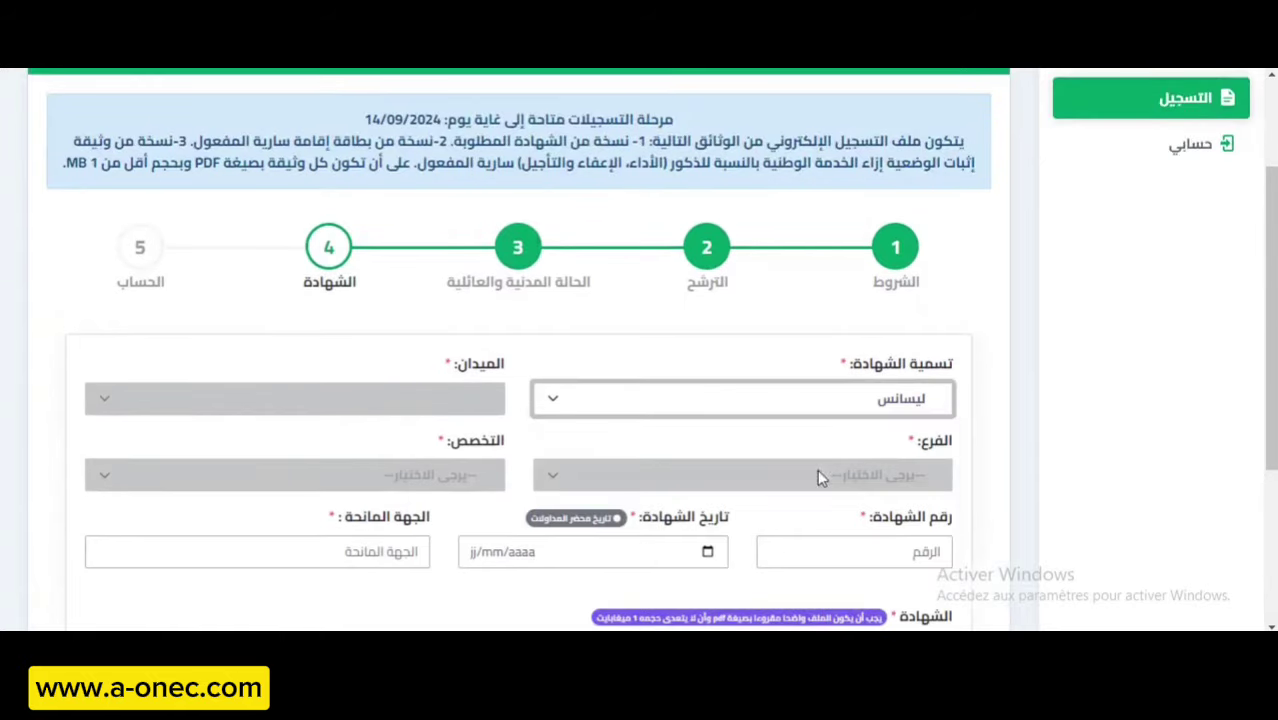
# Enter certificate number 234 and bring up the certificate-date field.
pyautogui.scroll(-1, 486, 397)
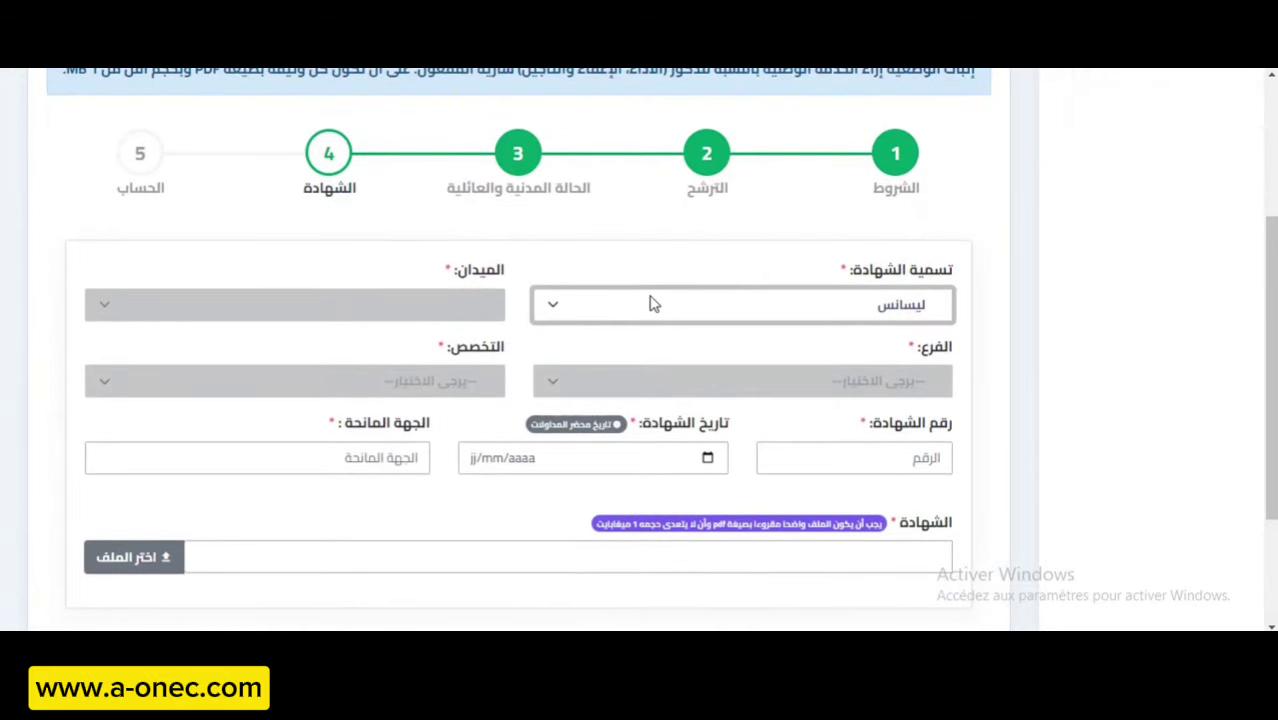
pyautogui.click(826, 386)
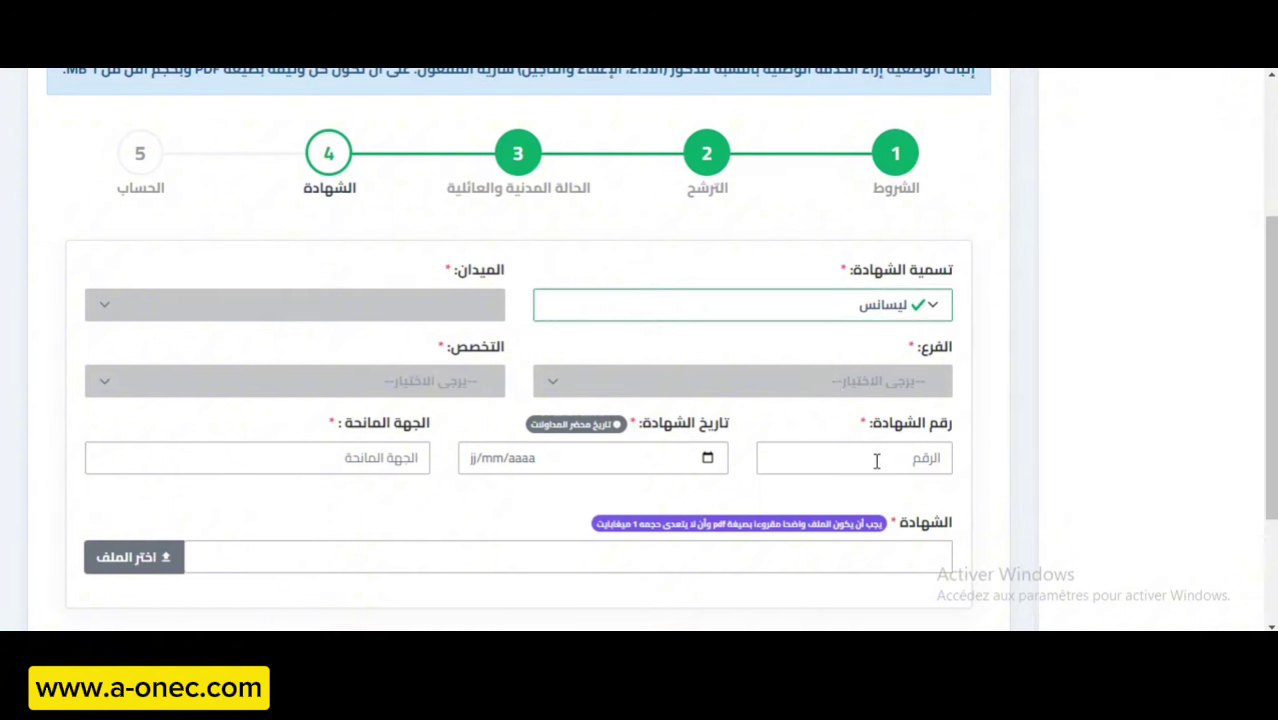
pyautogui.write('234')
pyautogui.click(480, 461)
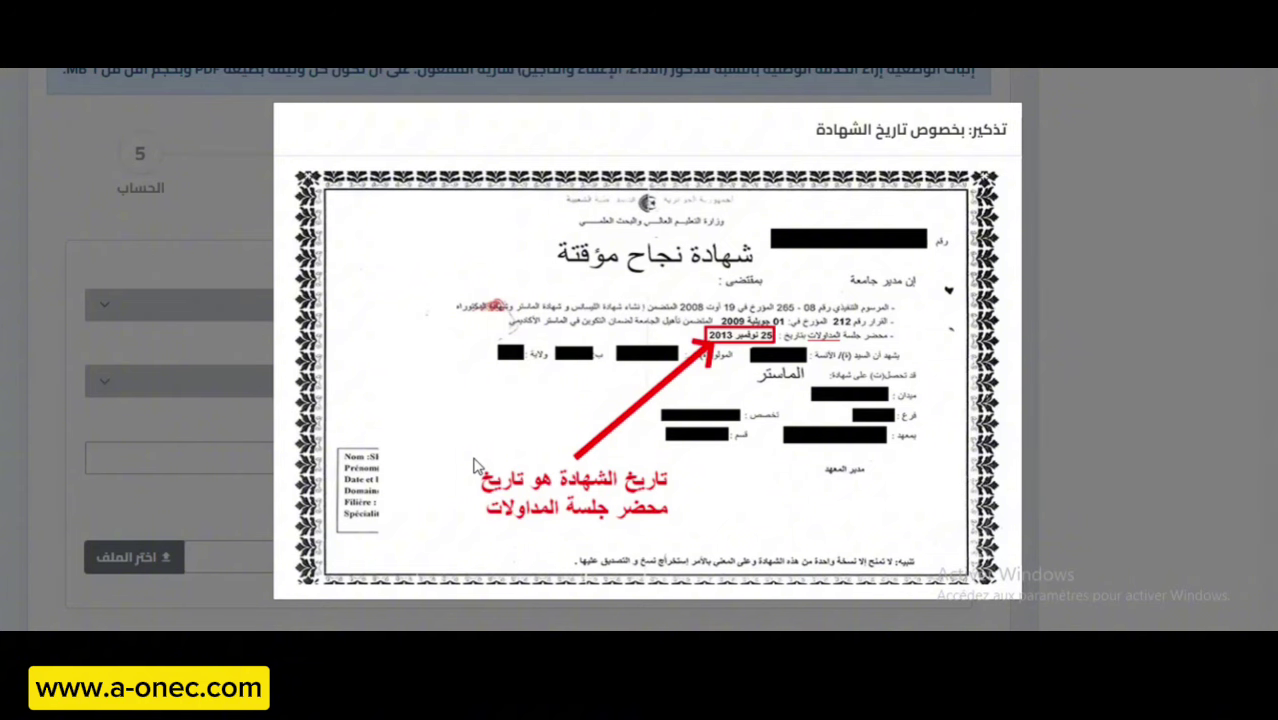
# Dismiss the date reminder and enter 23/05/2020 as the certificate date.
pyautogui.click(200, 205)
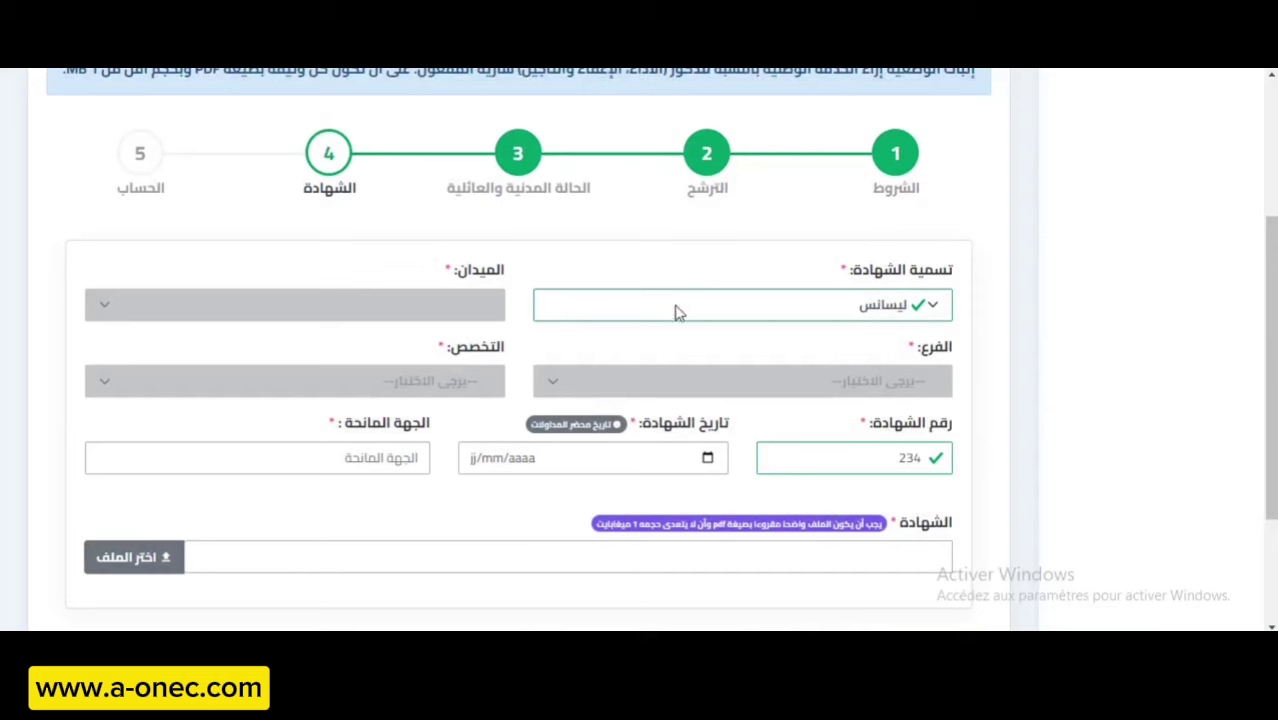
pyautogui.click(476, 462)
pyautogui.write('23/')
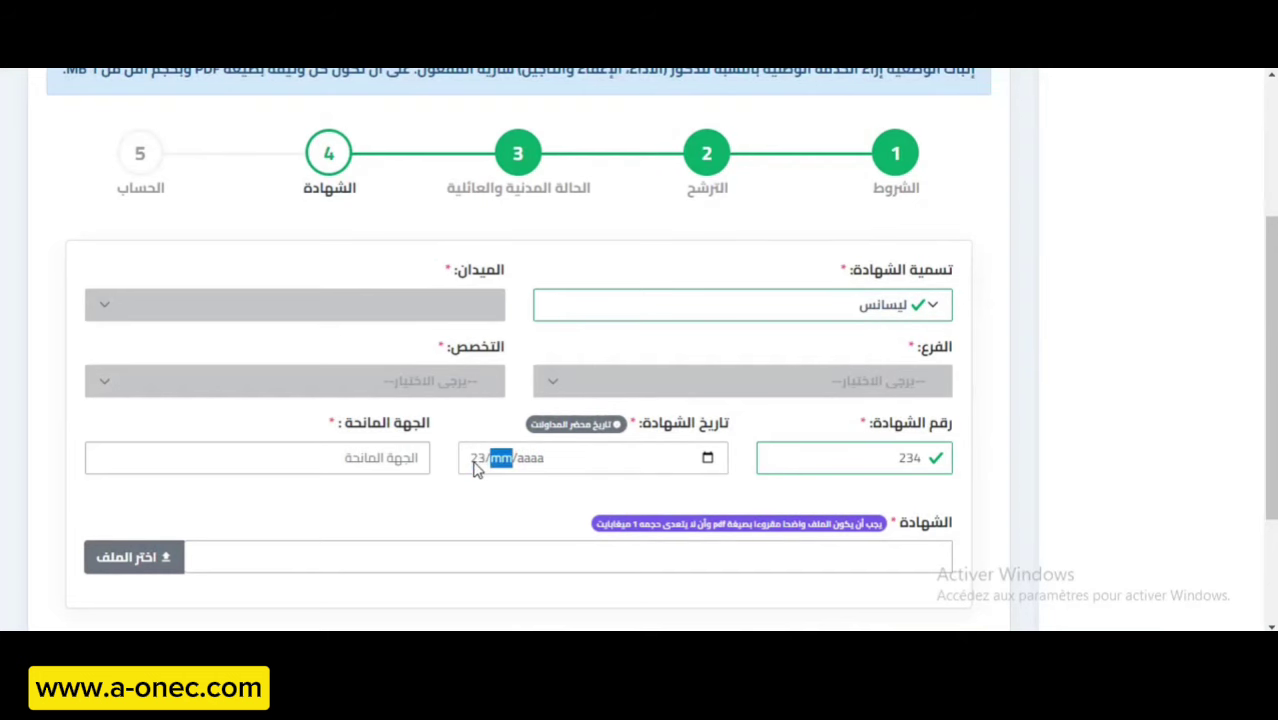
pyautogui.write('05/000')
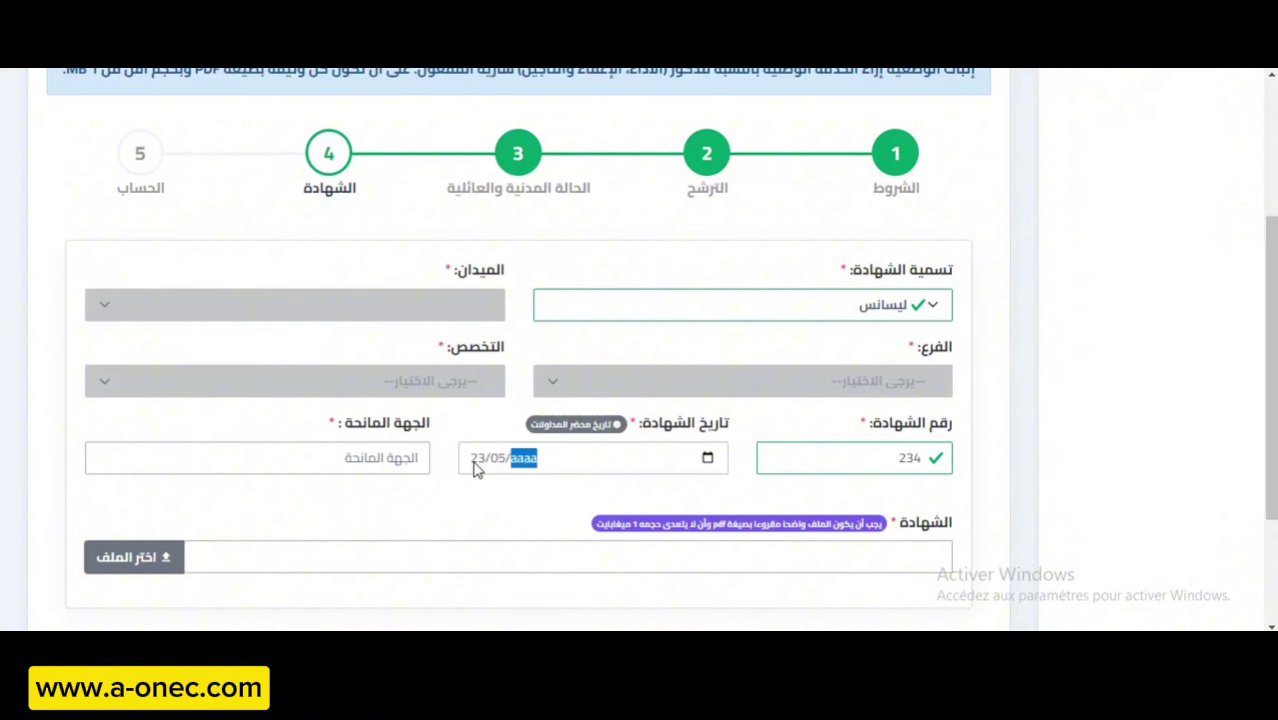
pyautogui.write('2020')
# Enter جامعة عين تموشنت as the granting institution, then review and close the date reminder.
pyautogui.click(411, 452)
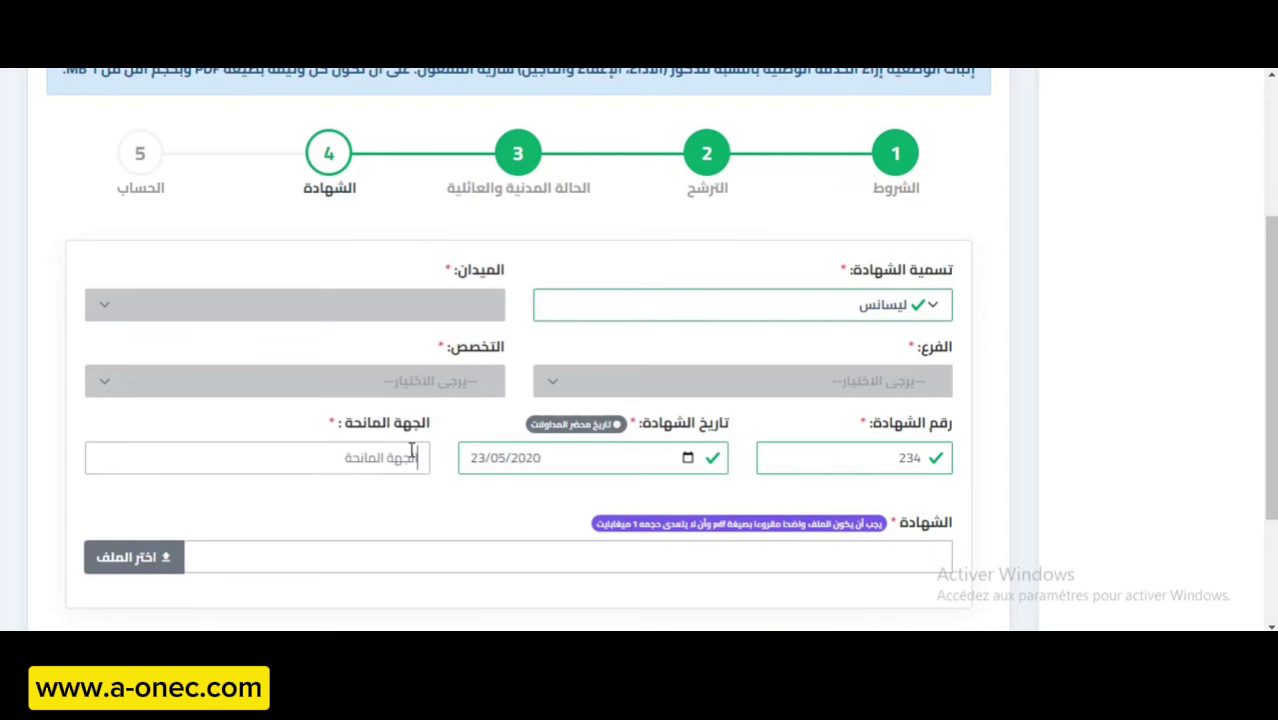
pyautogui.write('جامعة عين تموشنت')
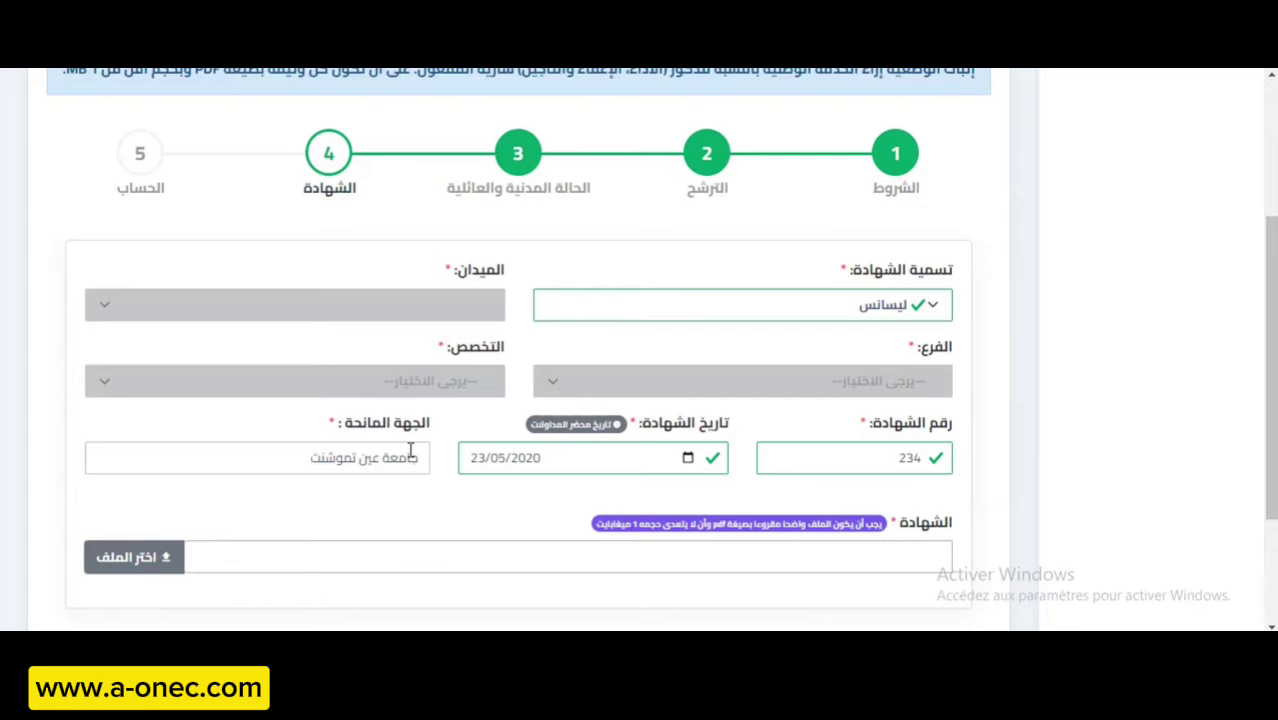
pyautogui.click(570, 427)
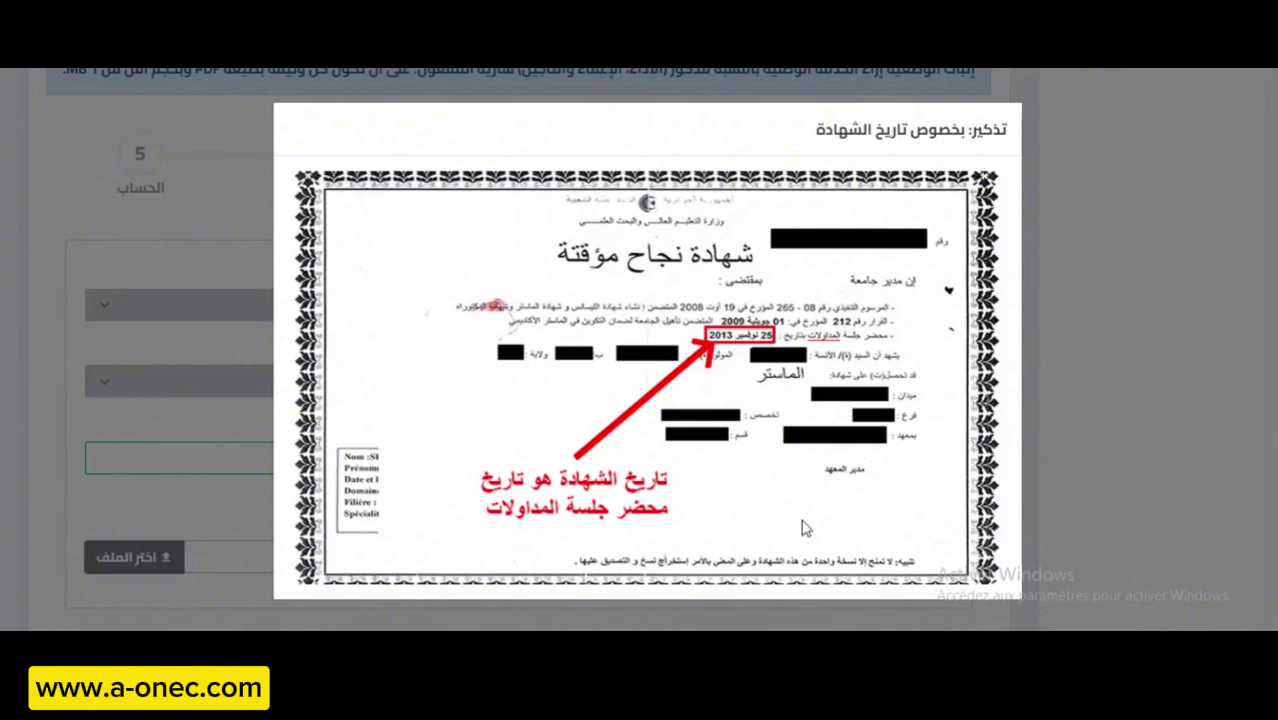
pyautogui.click(229, 208)
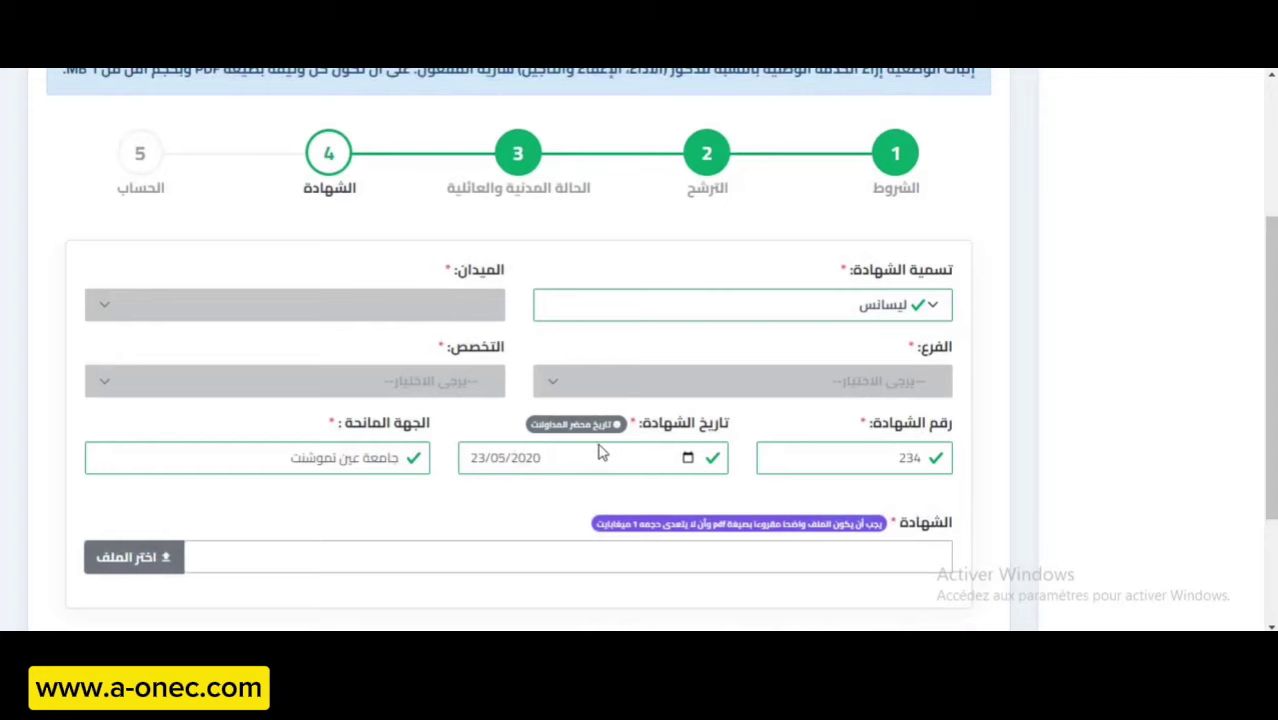
pyautogui.scroll(-3, 600, 452)
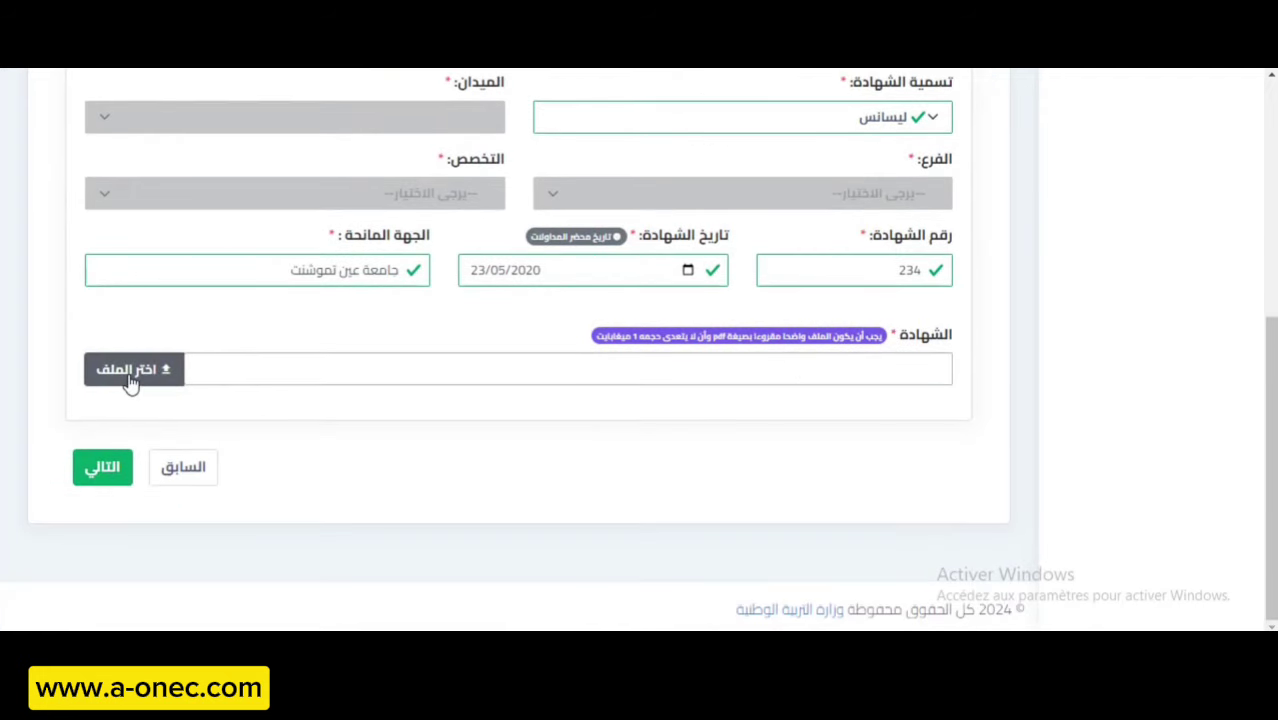
# Upload فرض.pdf through the certificate file picker and advance to step 5, account creation.
pyautogui.click(130, 370)
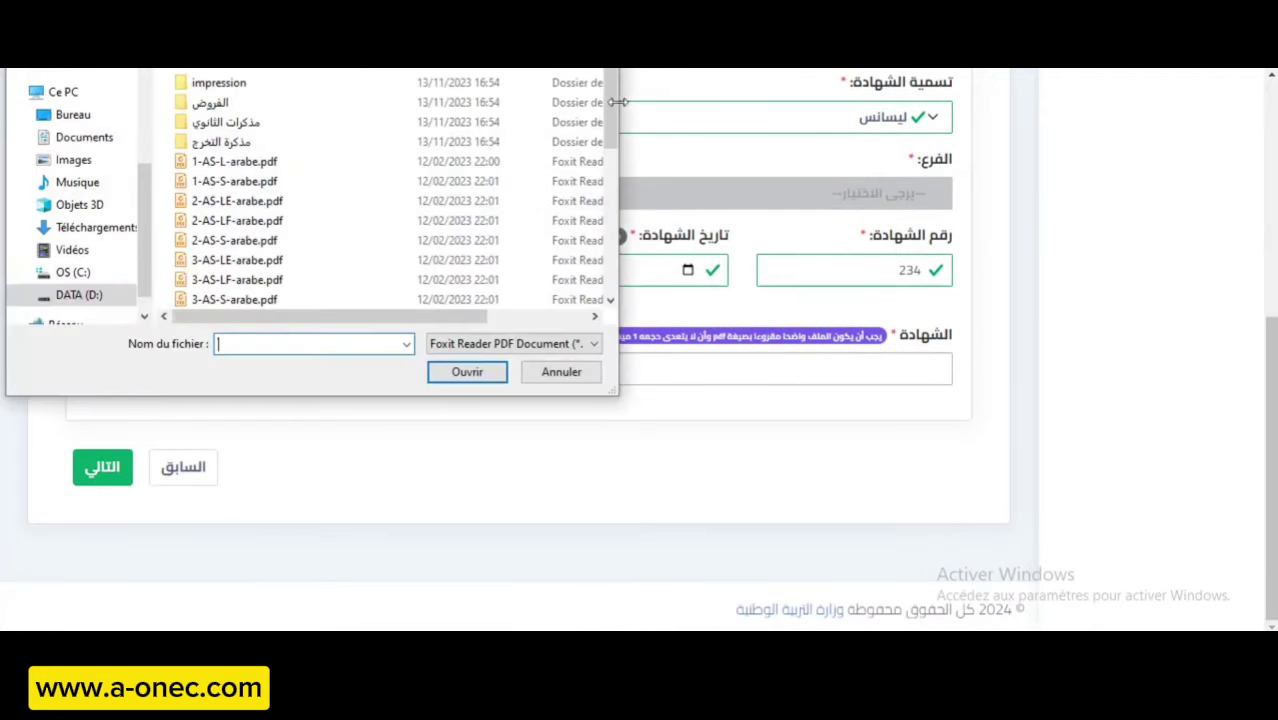
pyautogui.moveTo(610, 101); pyautogui.dragTo(605, 247)
pyautogui.click(222, 235)
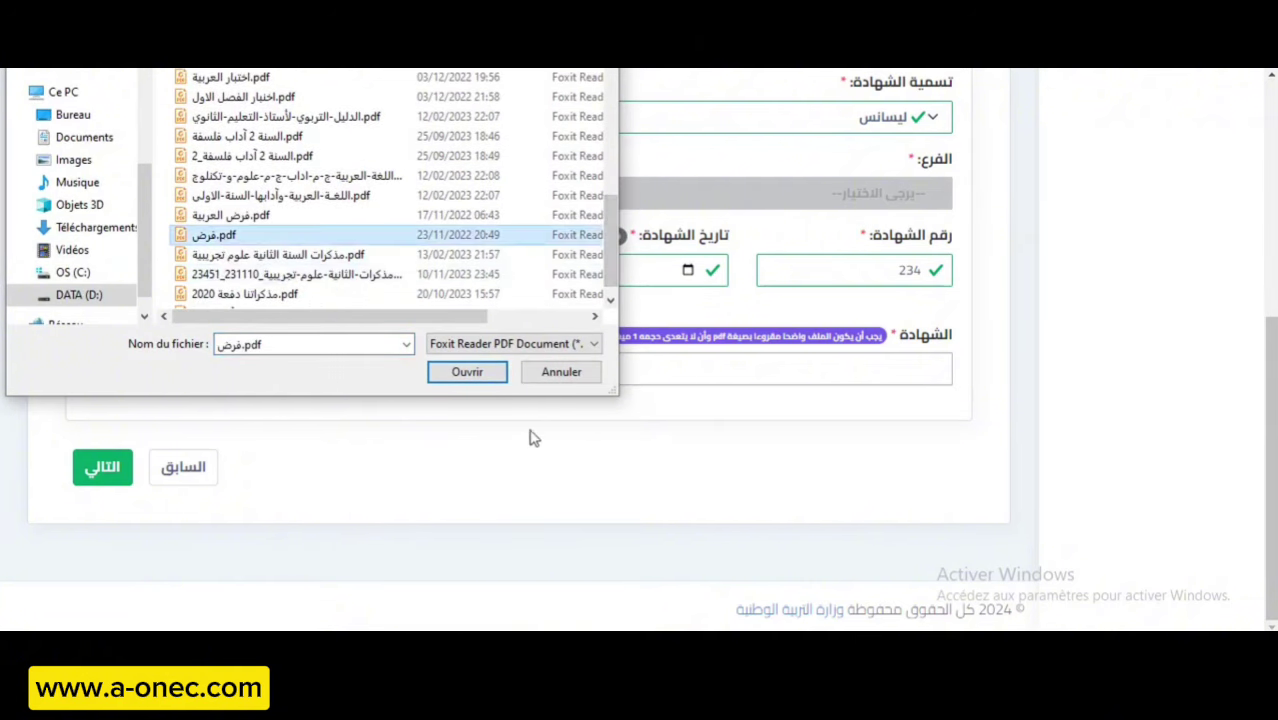
pyautogui.click(474, 372)
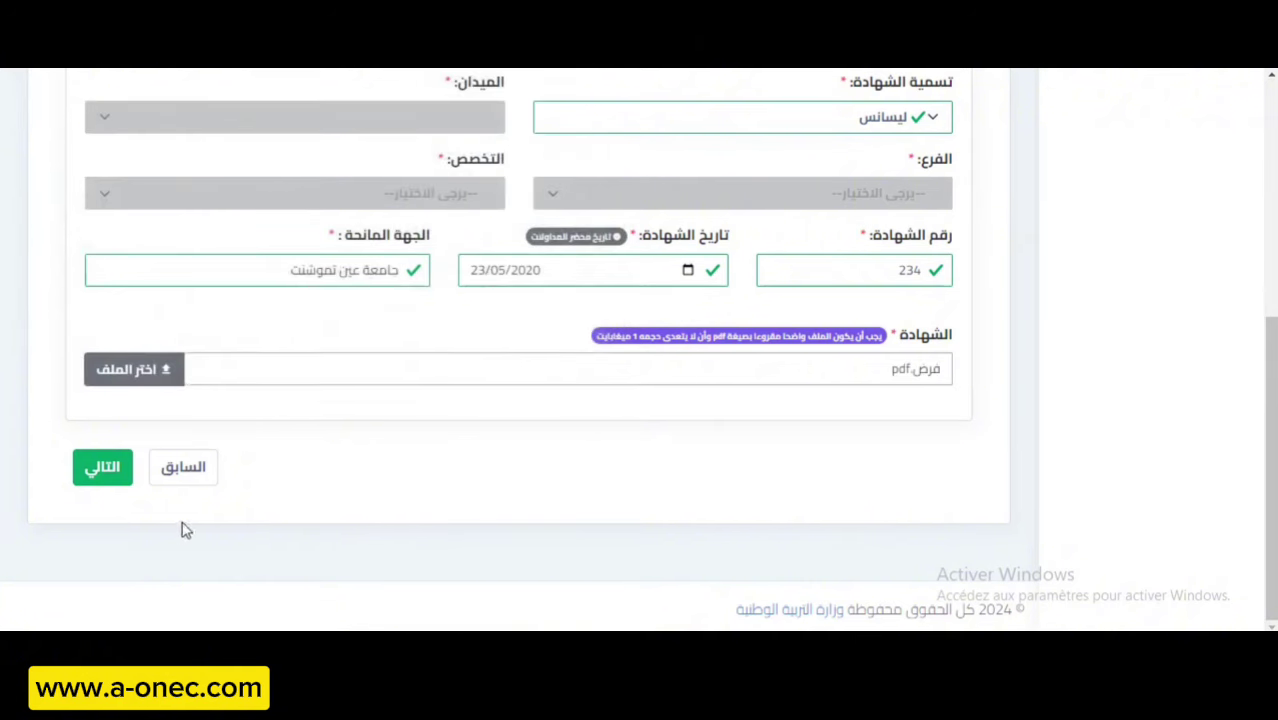
pyautogui.click(92, 487)
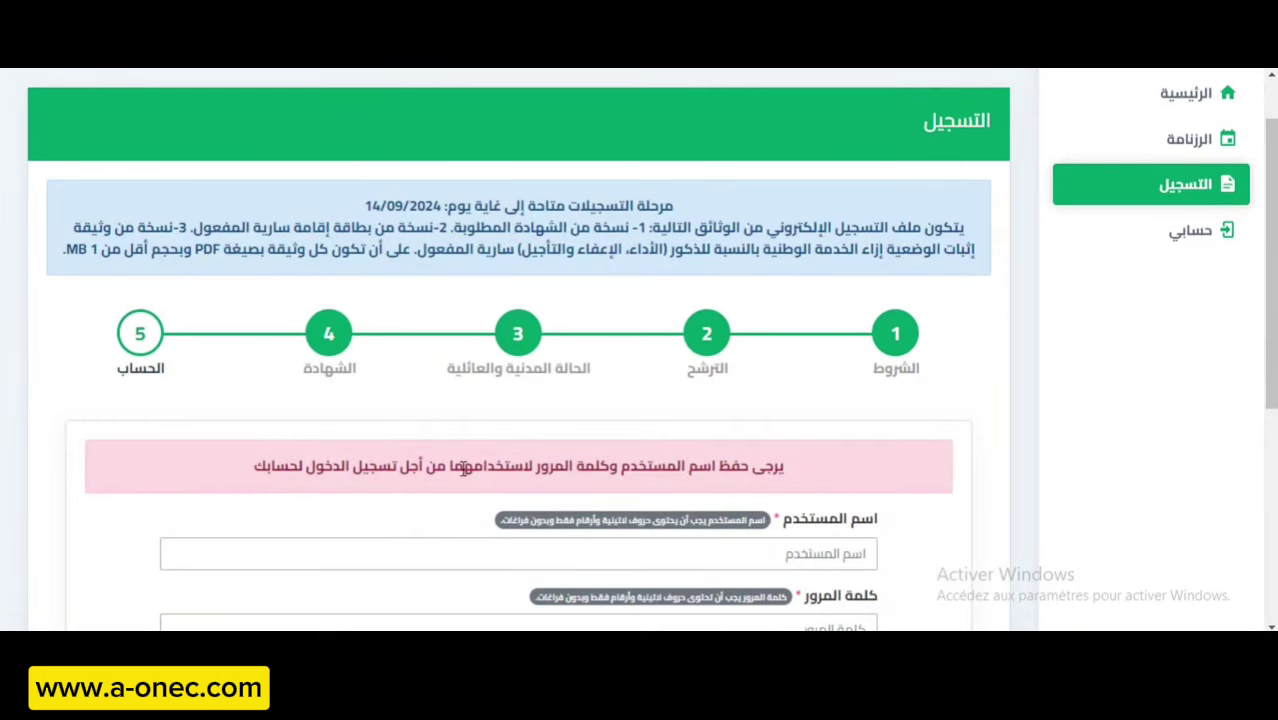
pyautogui.scroll(-2, 296, 477)
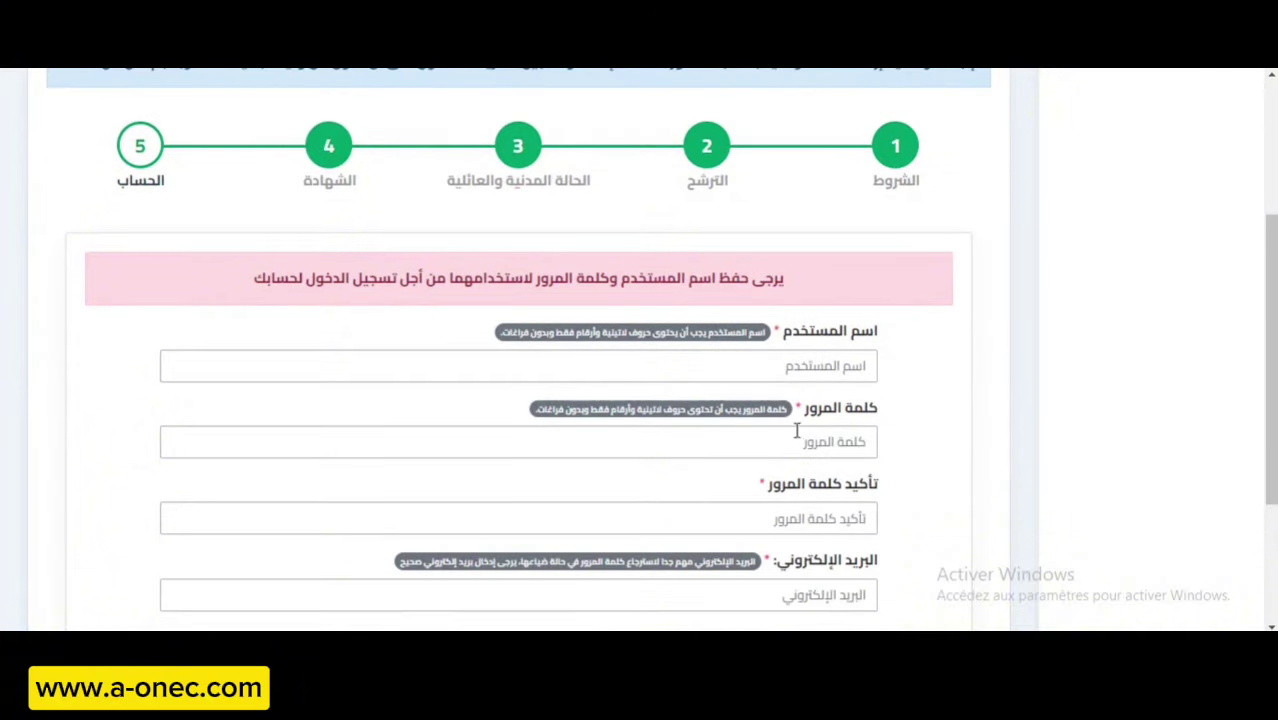
pyautogui.scroll(-2, 762, 439)
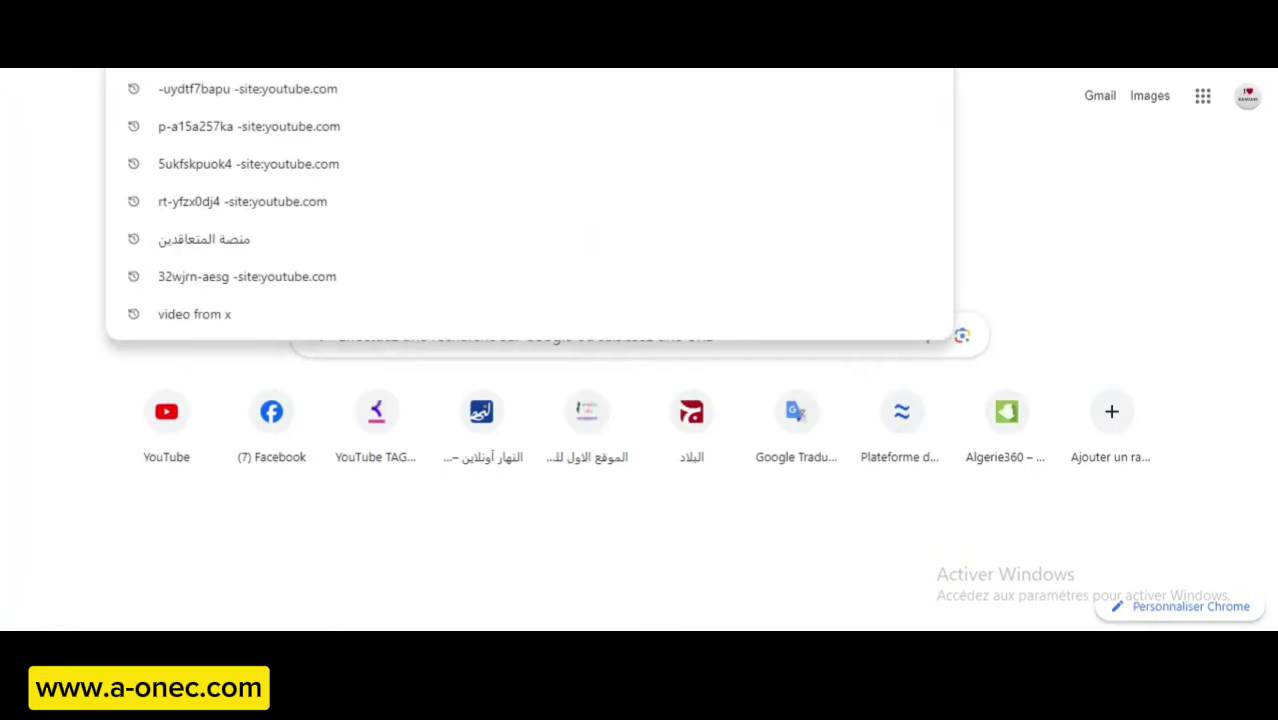
# Search Google for 'temp mail' using the suggestion from typing 'te'.
pyautogui.write('te')
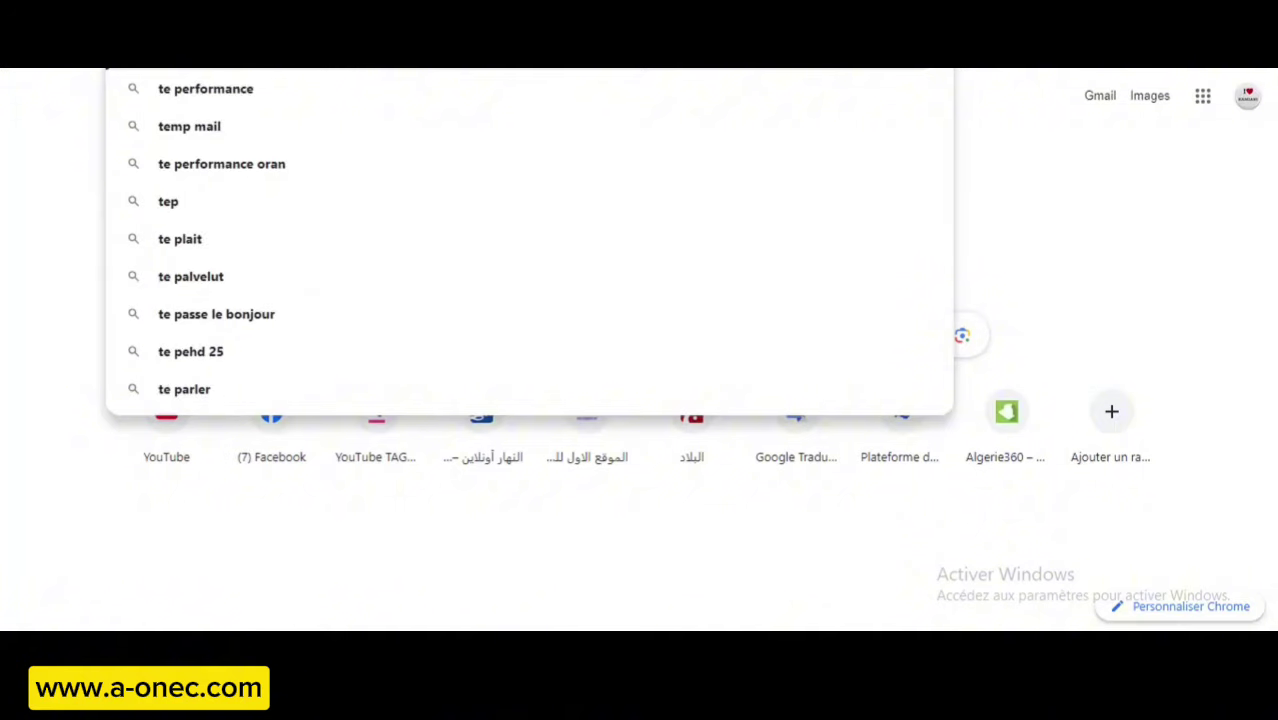
pyautogui.click(458, 127)
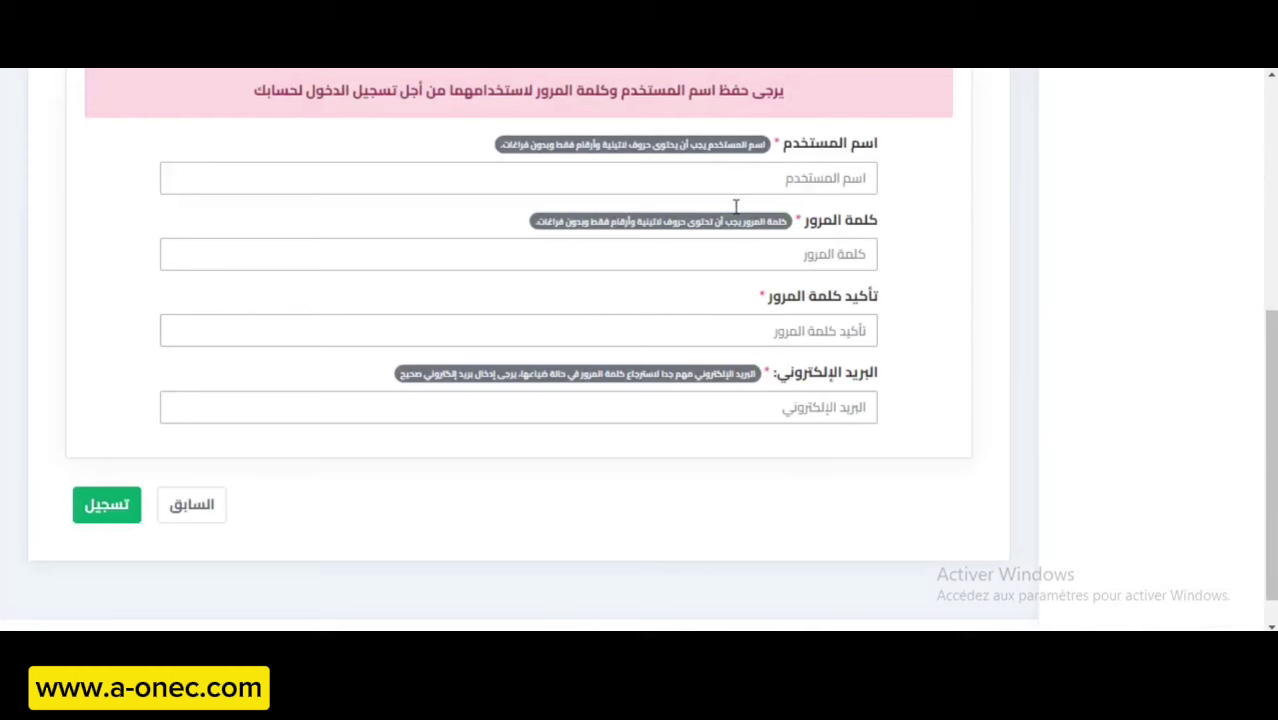
# Fill the username from a saved autofill entry and type the account password, correcting mistyped characters.
pyautogui.click(782, 177)
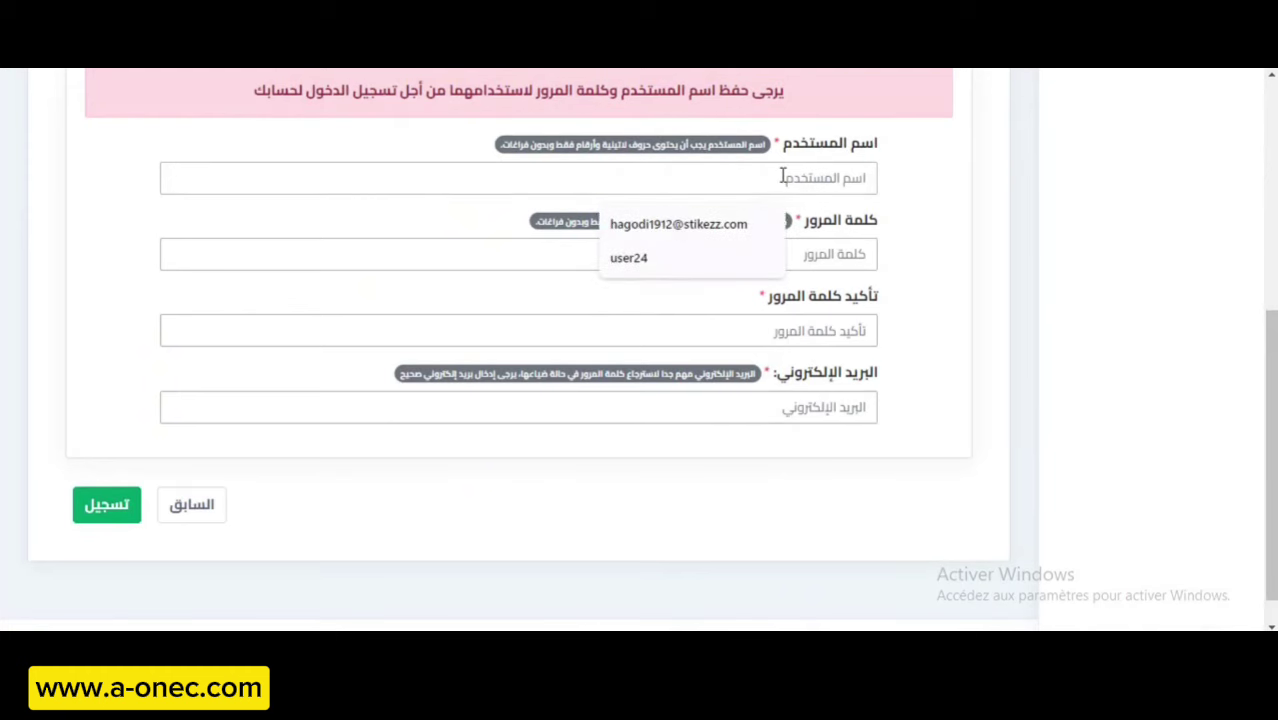
pyautogui.click(650, 257)
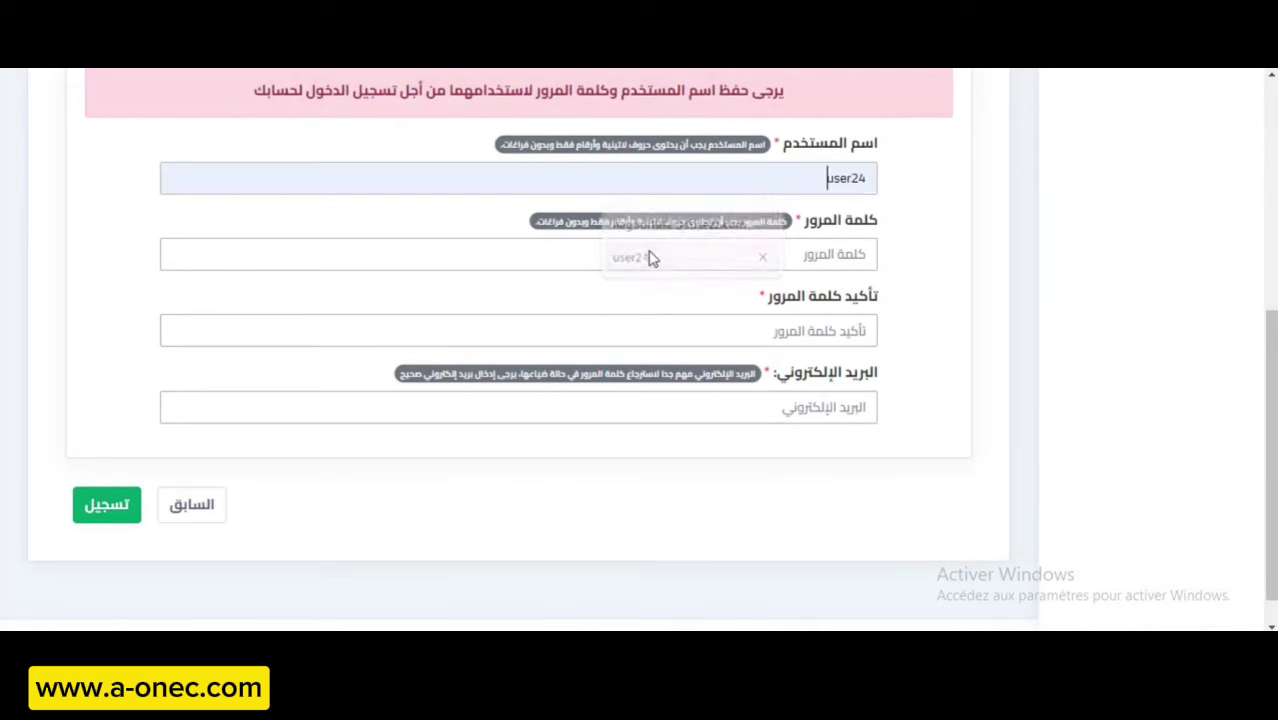
pyautogui.click(797, 257)
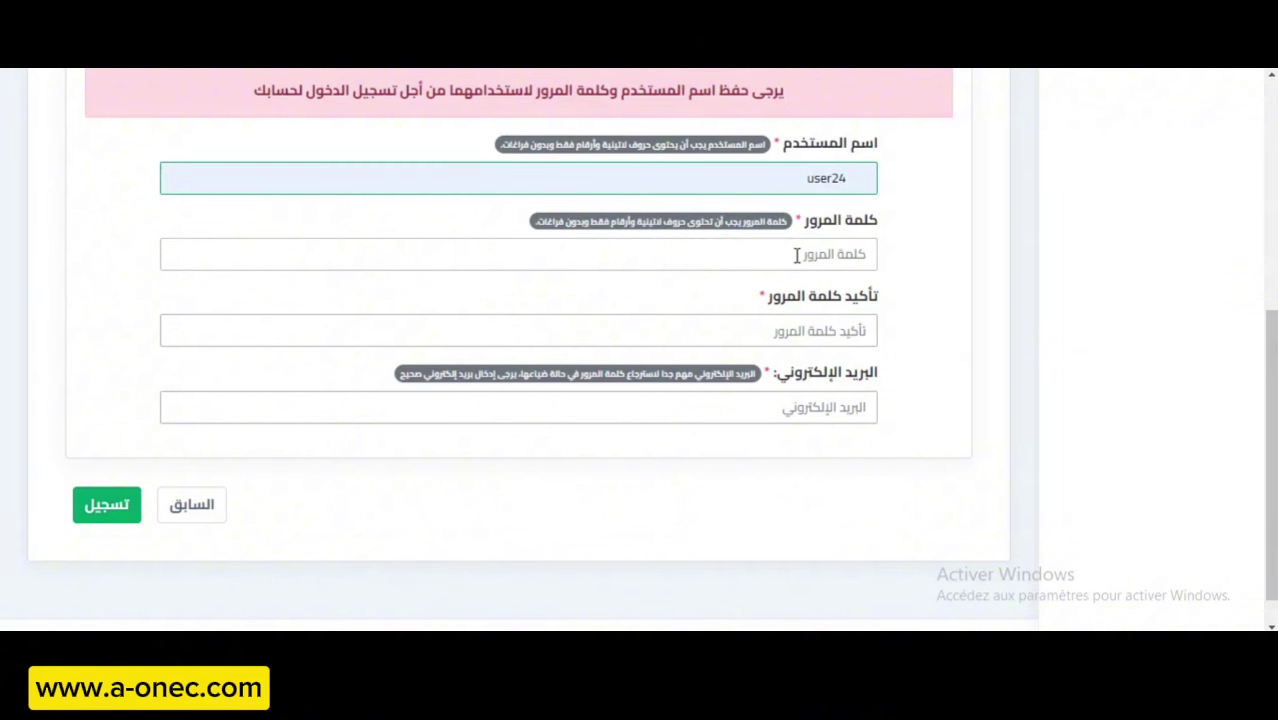
pyautogui.press('BackSpace')
pyautogui.press('BackSpace')
pyautogui.press('BackSpace')
pyautogui.press('BackSpace')
pyautogui.press('BackSpace')
pyautogui.press('BackSpace')
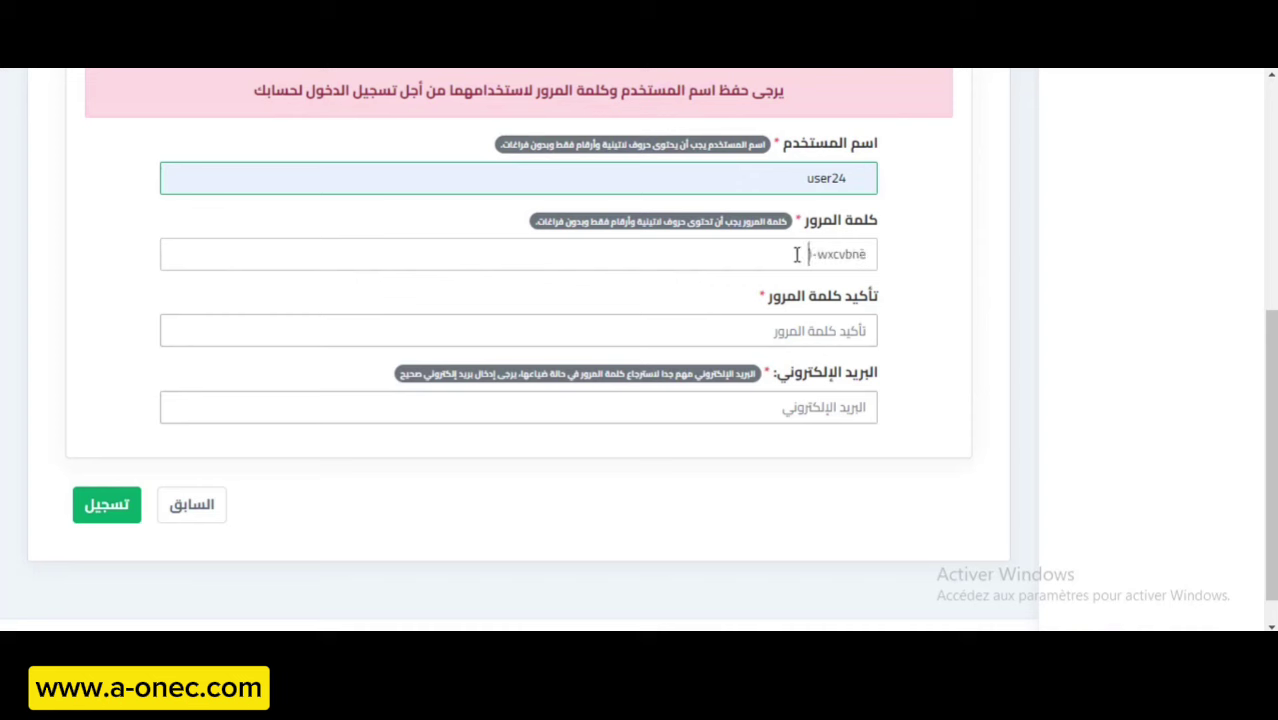